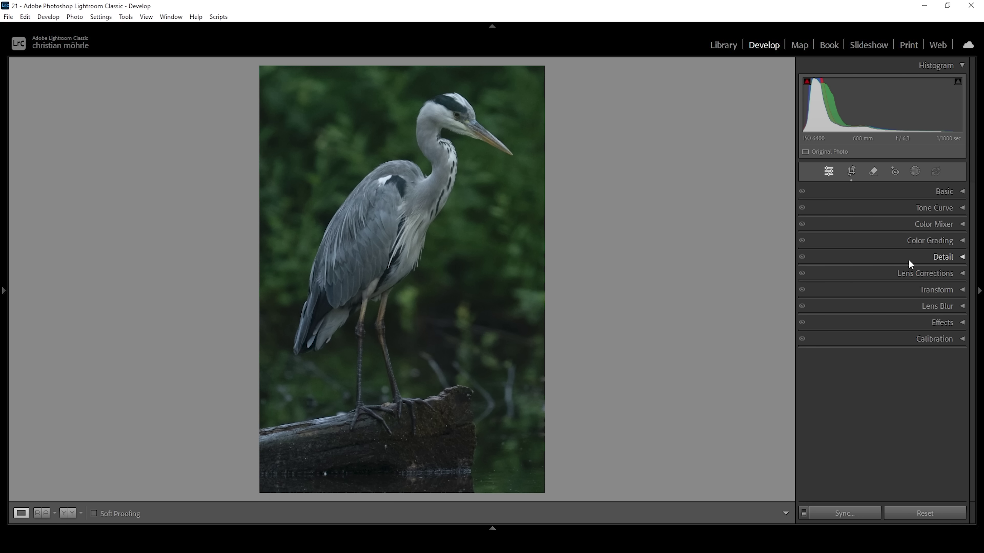
Apply Denoise in the Detail panel, then collapse the panel once processing finishes
left_click(909, 259)
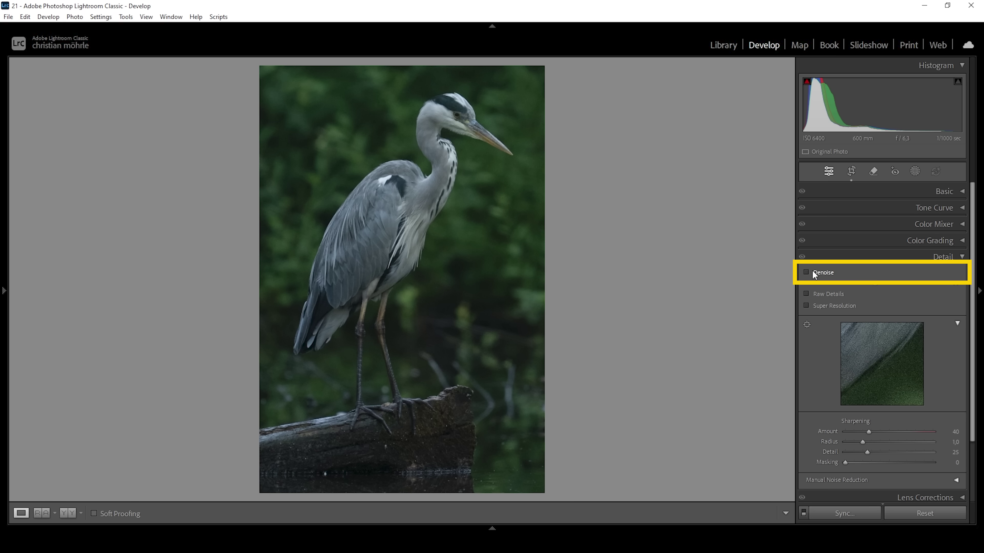
left_click(821, 273)
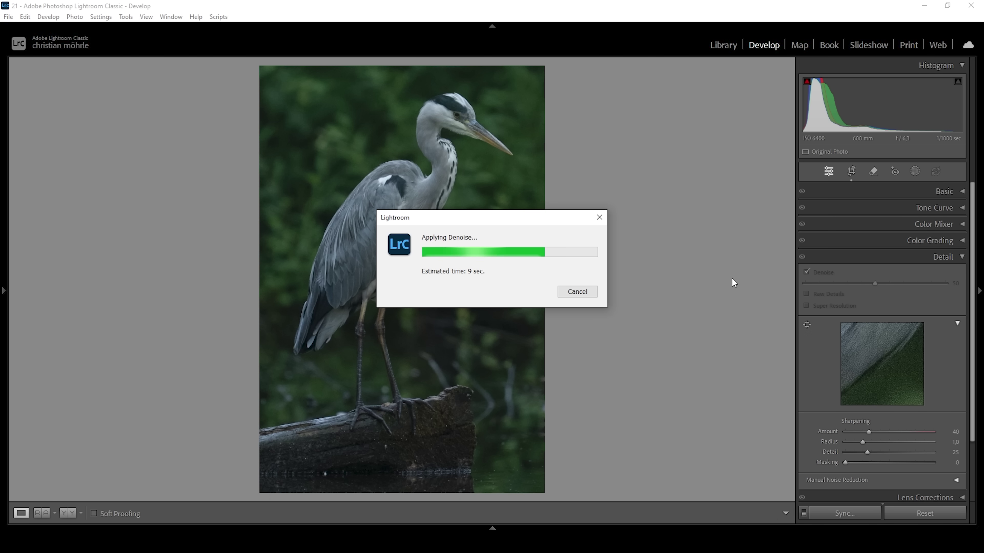
left_click(928, 262)
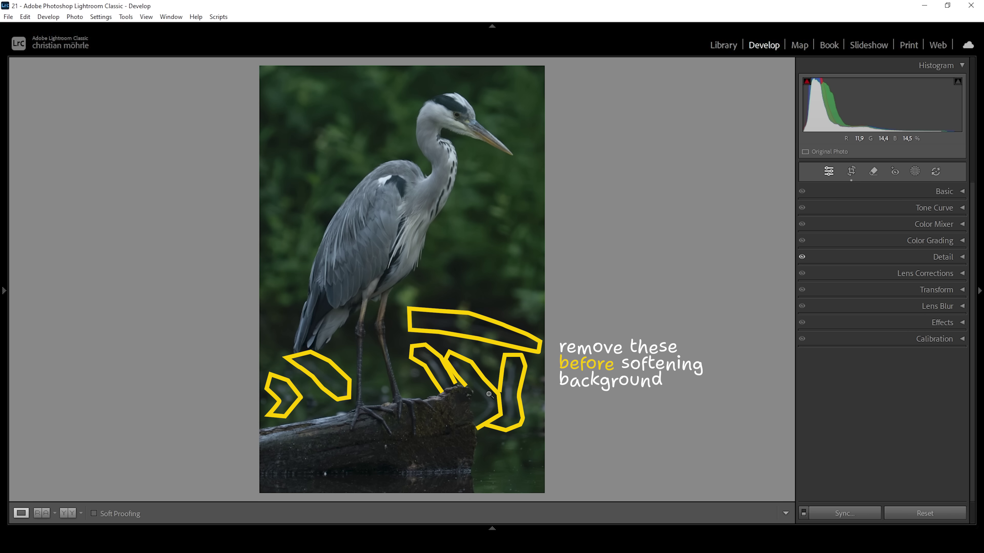
Set up the Remove tool in Remove mode with Use generative AI enabled
left_click(872, 173)
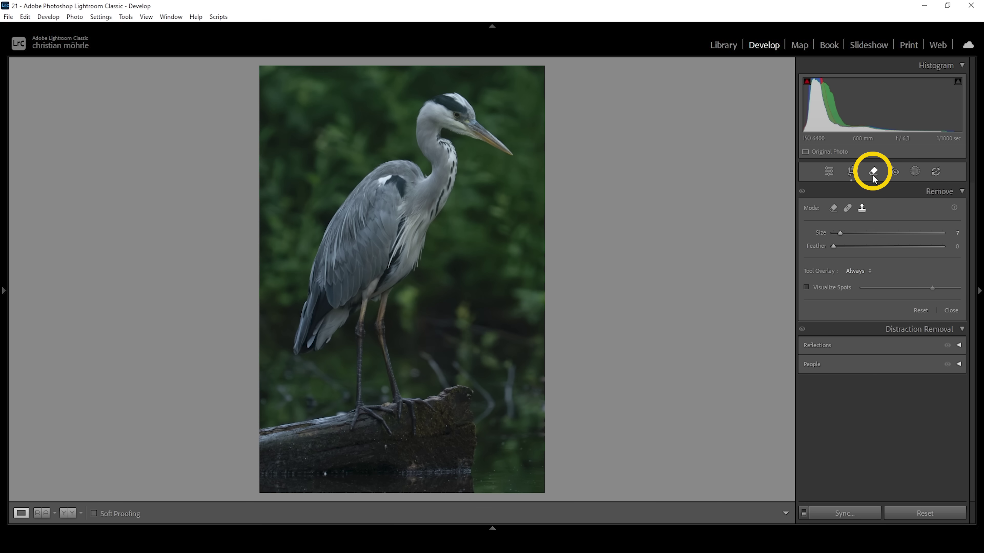
left_click(832, 208)
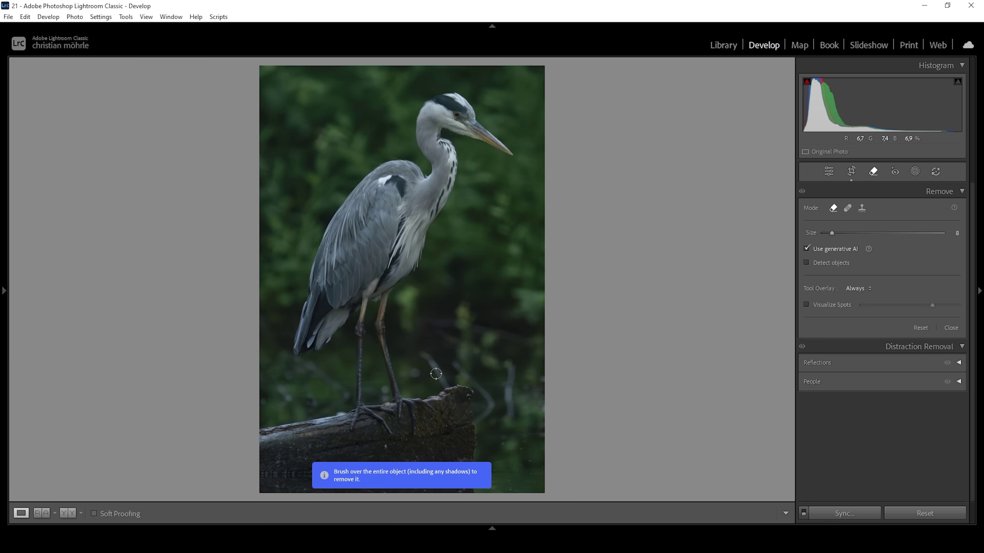
scroll(298, 362, "up", 2)
Paint over the twigs by the tail, around the log and the branch above, and remove them
left_click_drag(298, 361, 347, 397)
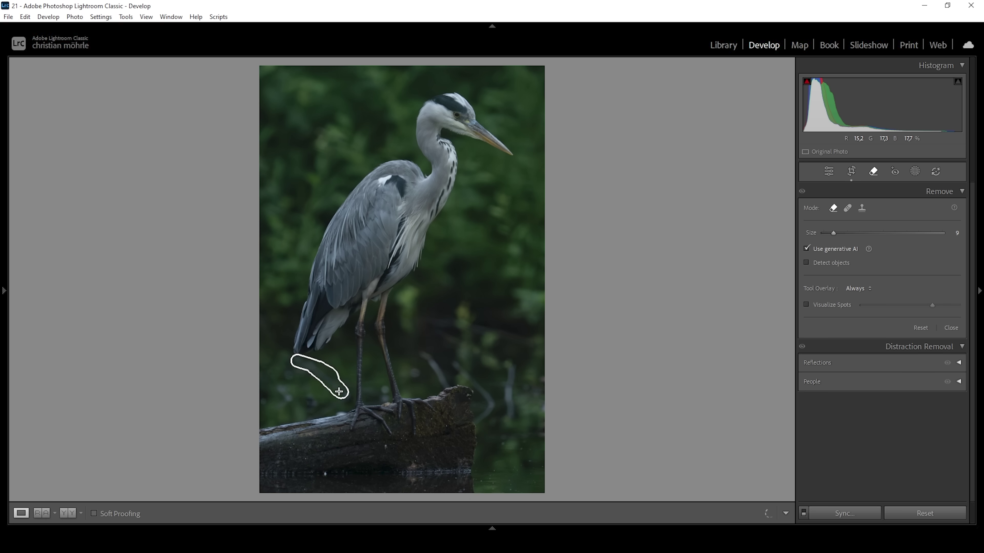
left_click_drag(421, 353, 476, 421)
left_click_drag(511, 362, 510, 414)
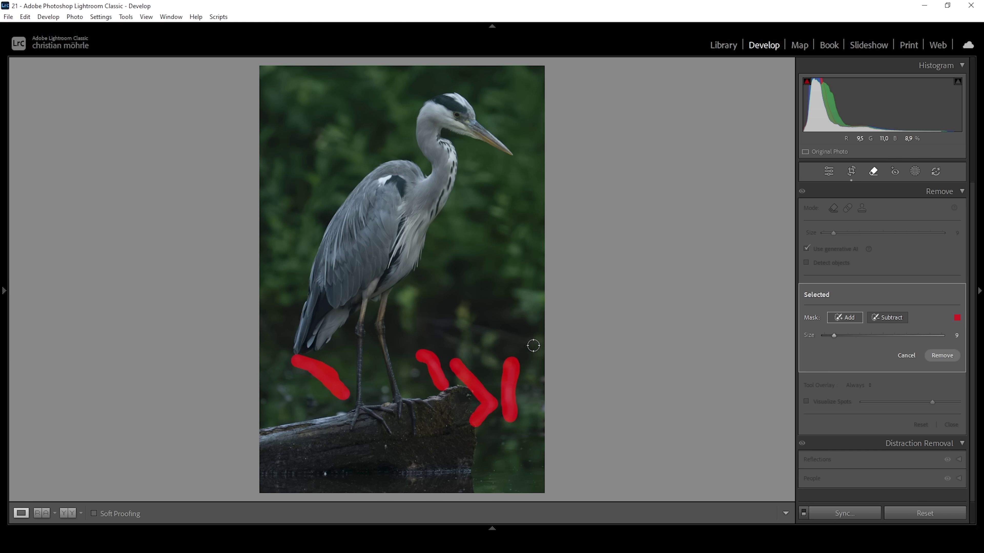
mouse_move(533, 344)
left_mouse_down()
mouse_move(498, 334)
mouse_move(482, 354)
left_mouse_up()
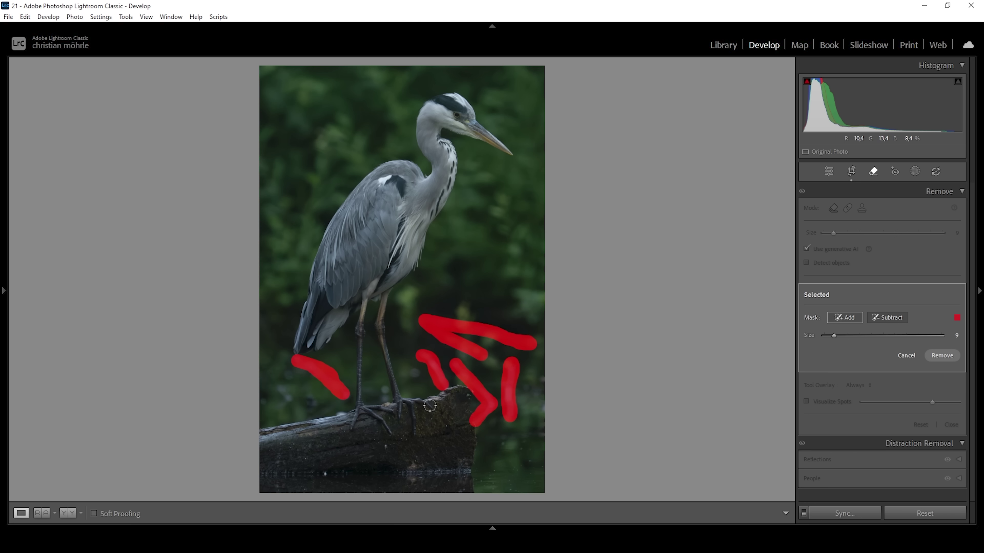
left_click(946, 357)
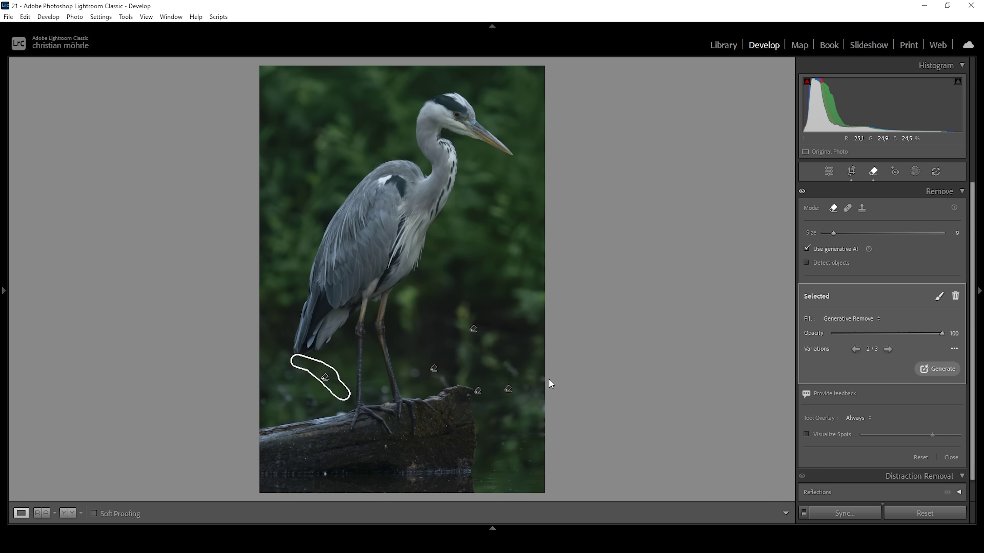
left_click(954, 188)
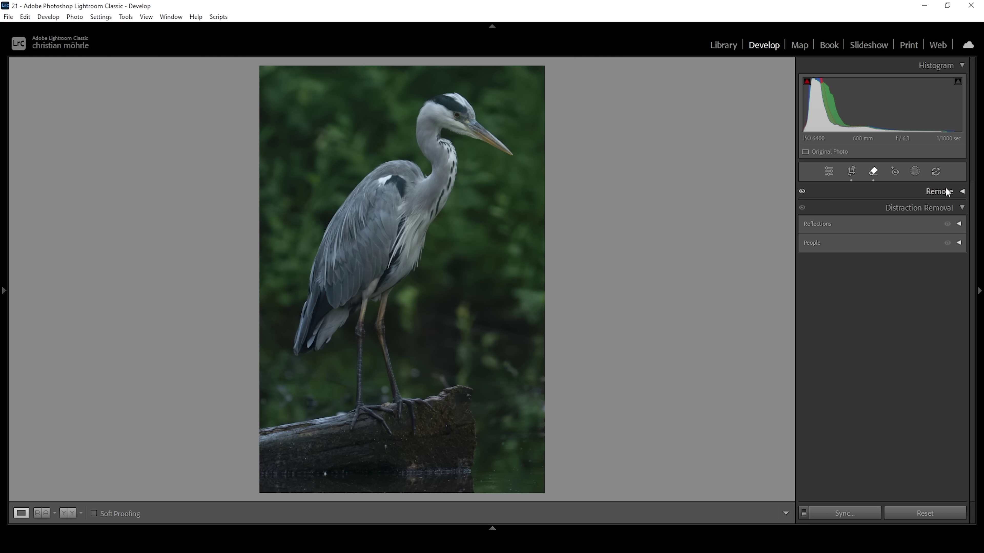
Check the existing portrait crop in Crop & Straighten and leave it unchanged
left_click(831, 173)
left_click(851, 171)
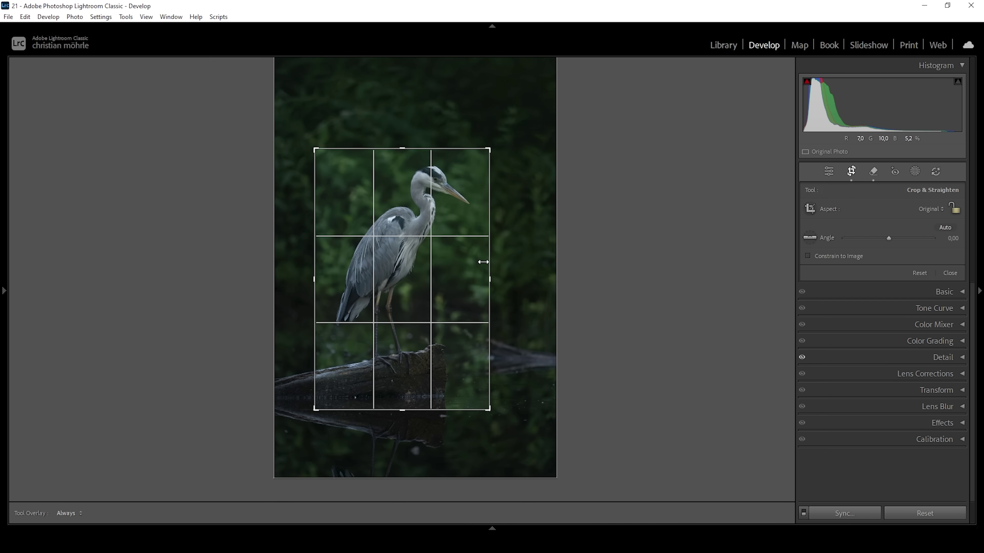
left_click(851, 171)
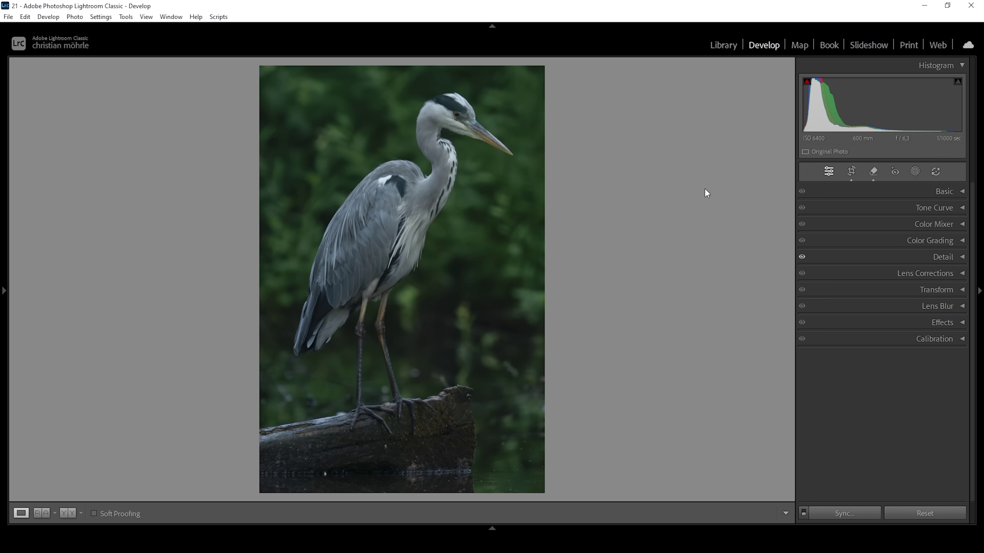
Apply Lens Blur at Blur Amount 50 and make sure its effect toggle is on
left_click(953, 306)
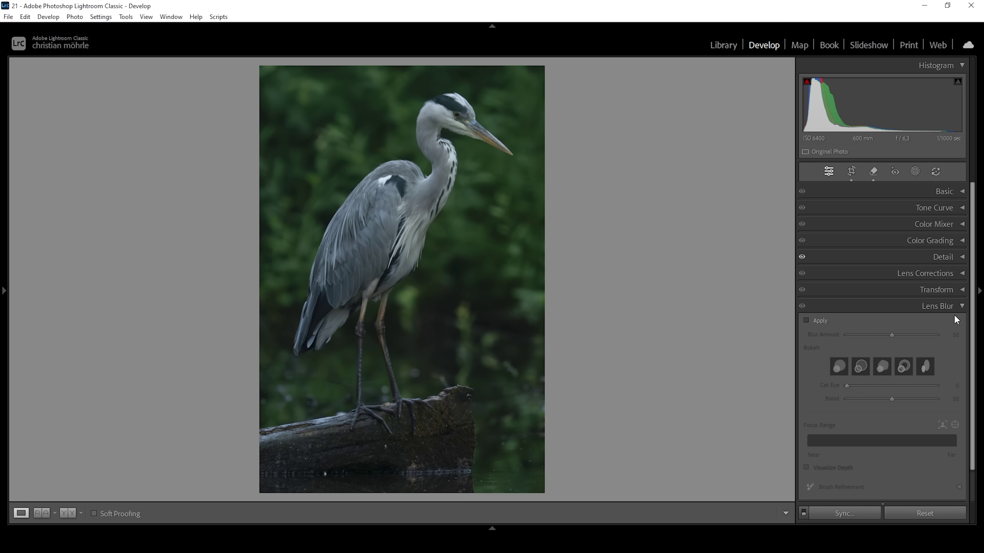
left_click(808, 320)
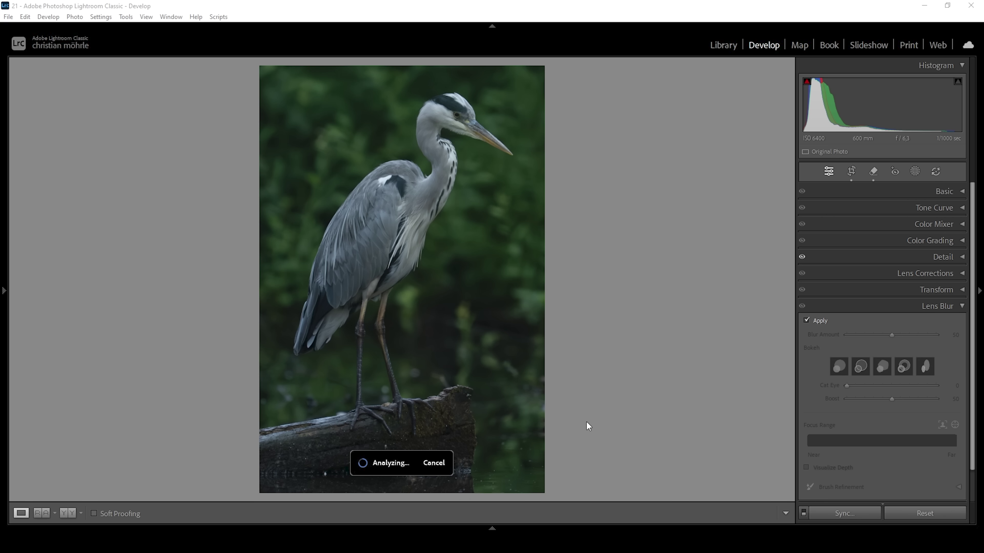
scroll(964, 252, "down", 3)
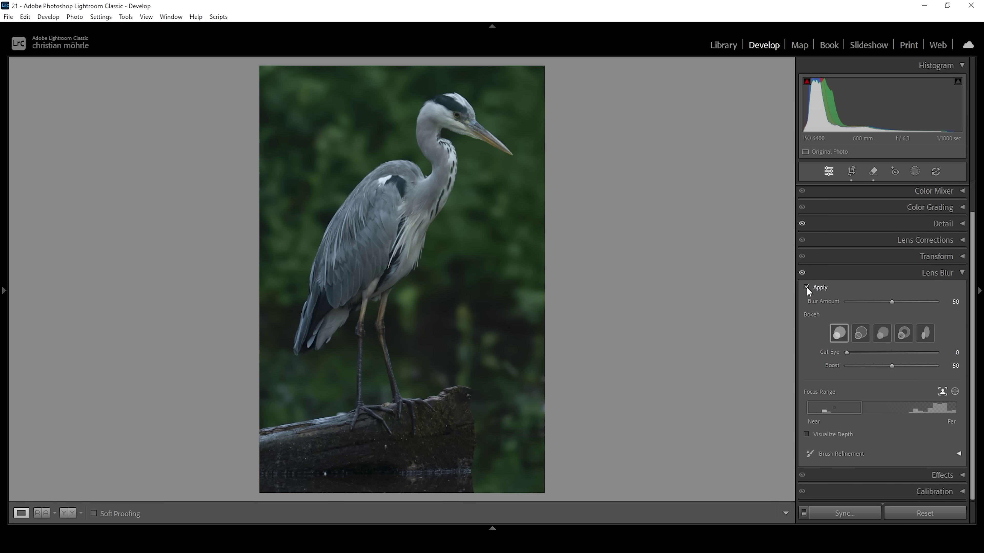
left_click(801, 273)
Zoom to 100% on the neck and toggle Lens Blur off and on twice to compare
left_click(421, 193)
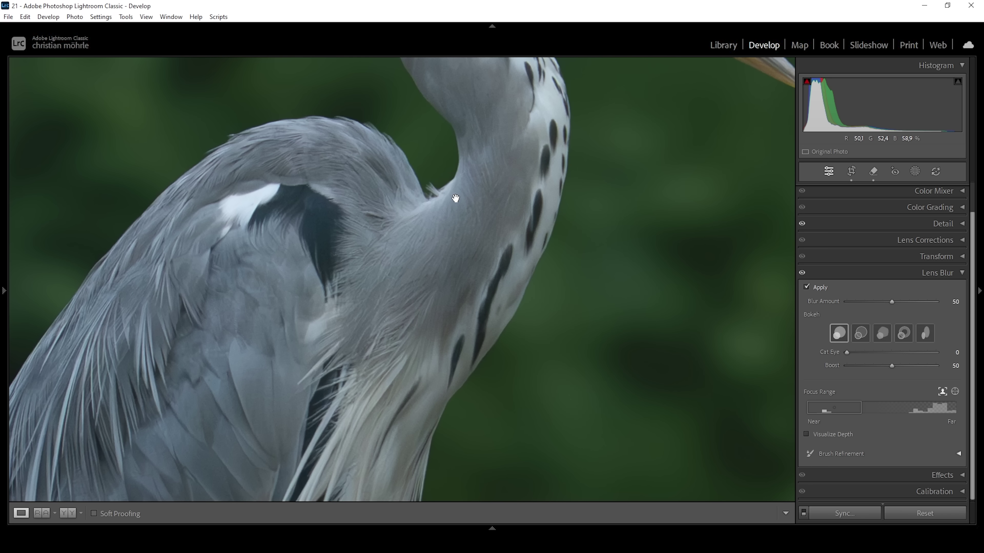
left_click(805, 286)
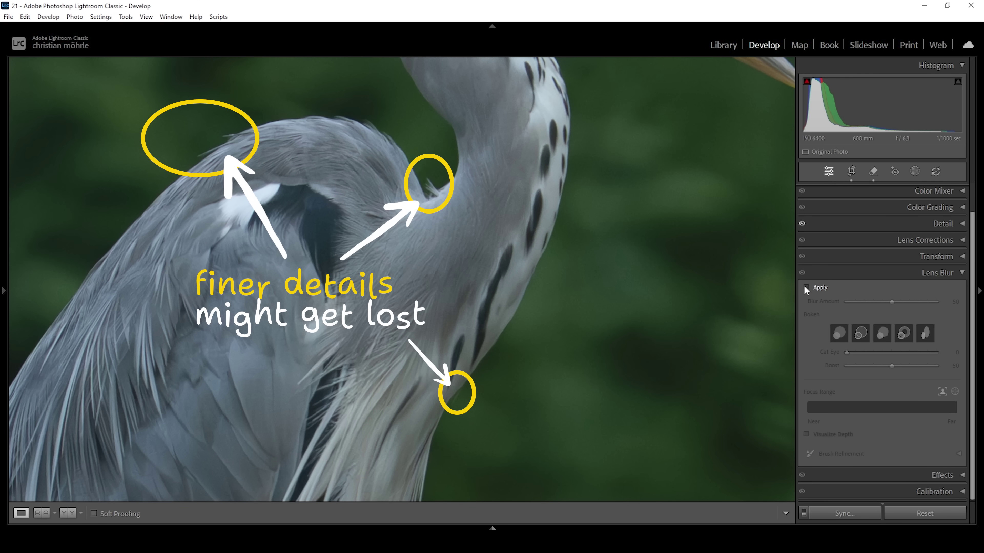
left_click(804, 287)
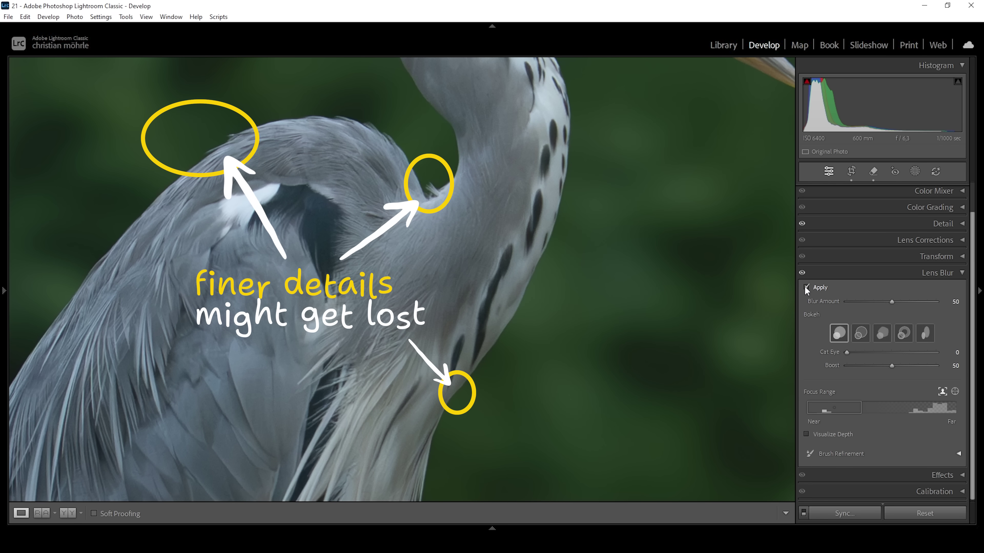
left_click(804, 286)
left_click(804, 287)
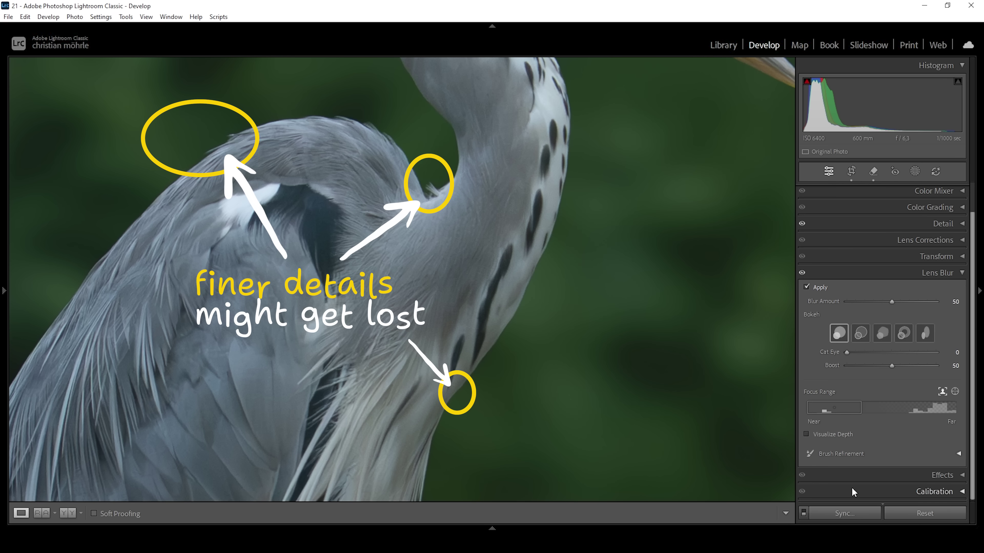
Expand Brush Refinement, try the Focus brush and deselect it, then return to Fit view
left_click(955, 452)
scroll(975, 301, "down", 3)
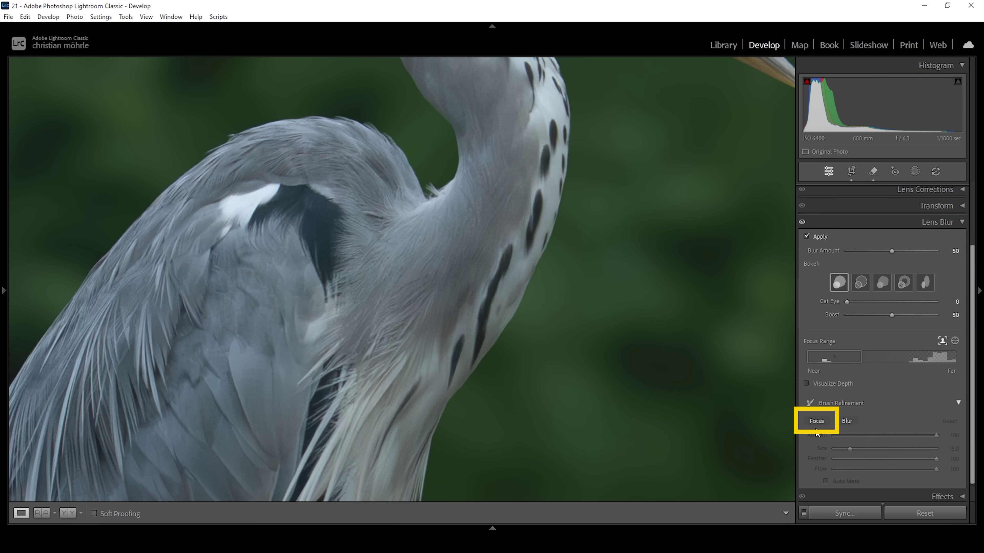
left_click(817, 422)
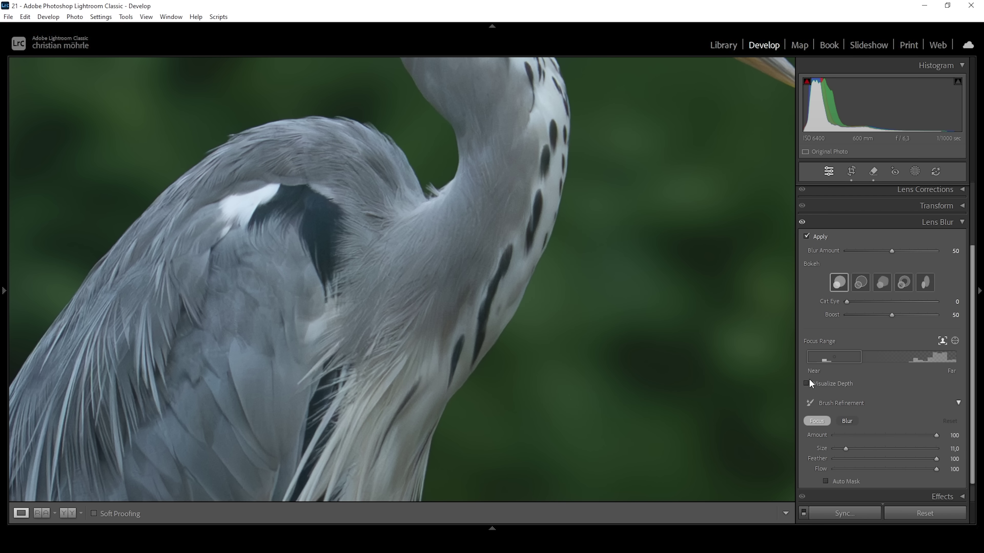
left_click(815, 424)
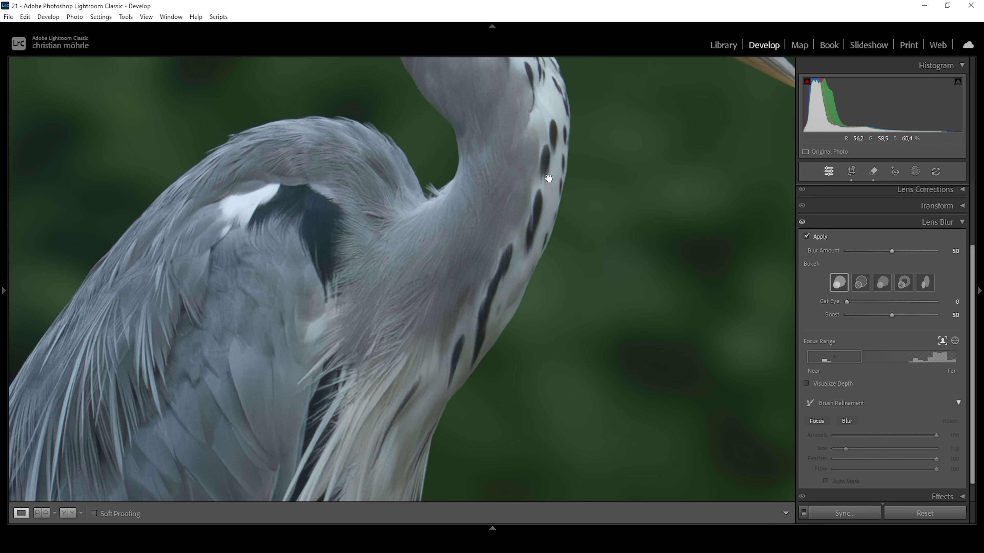
left_click(551, 188)
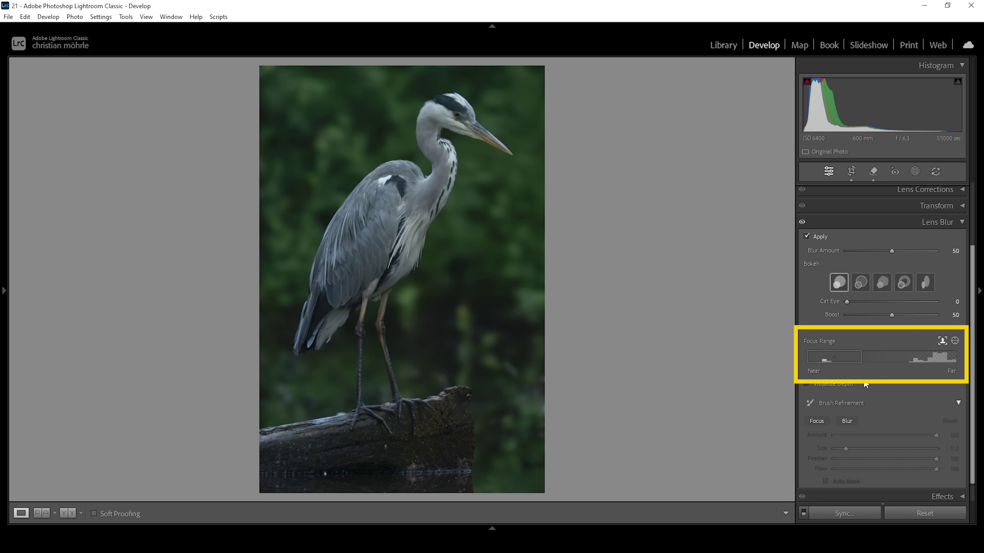
Toggle Visualize Depth to inspect the photo's depth map
left_click(806, 383)
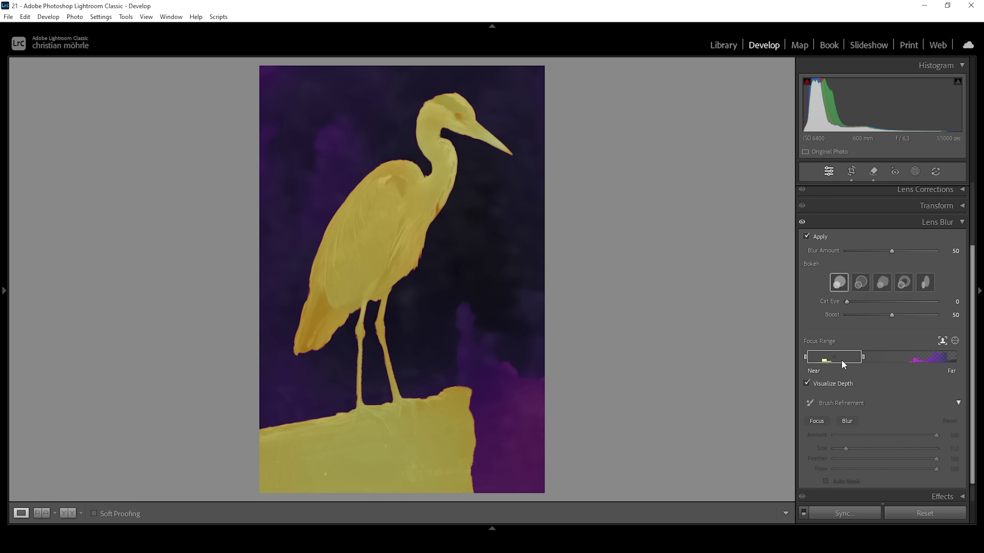
left_click(808, 383)
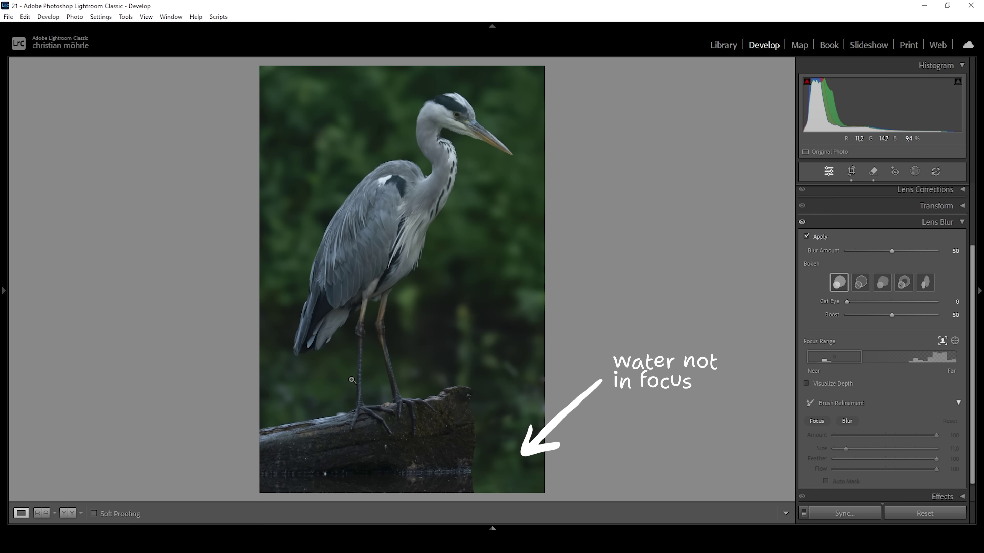
left_click(807, 384)
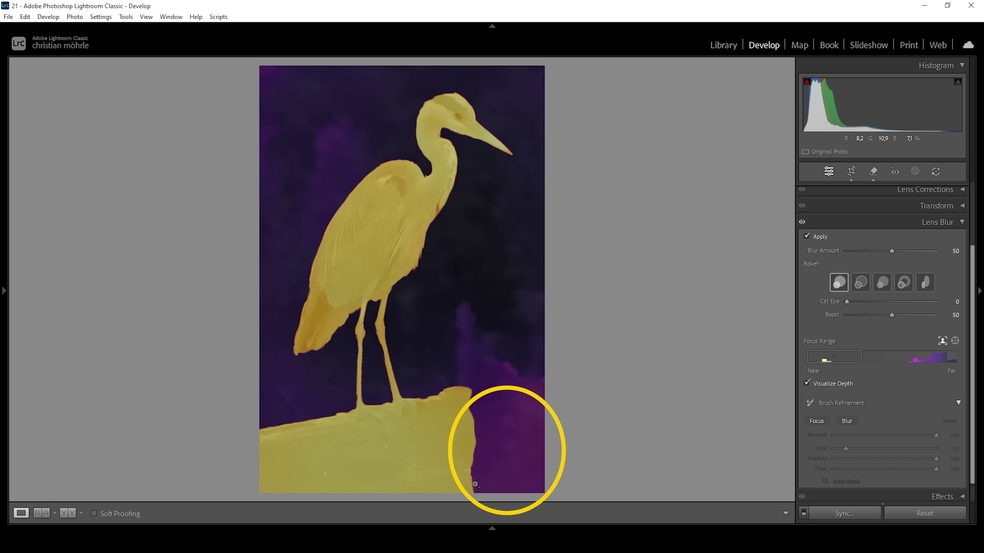
Paint the lower-right corner into focus with the Focus brush, then turn off Visualize Depth
left_click(813, 421)
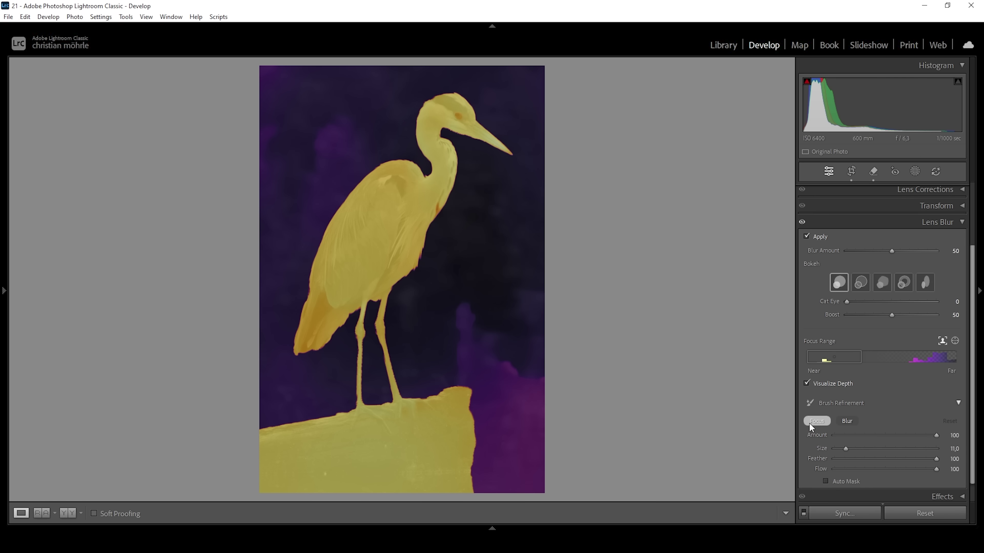
scroll(461, 479, "up", 2)
left_click_drag(462, 479, 619, 492)
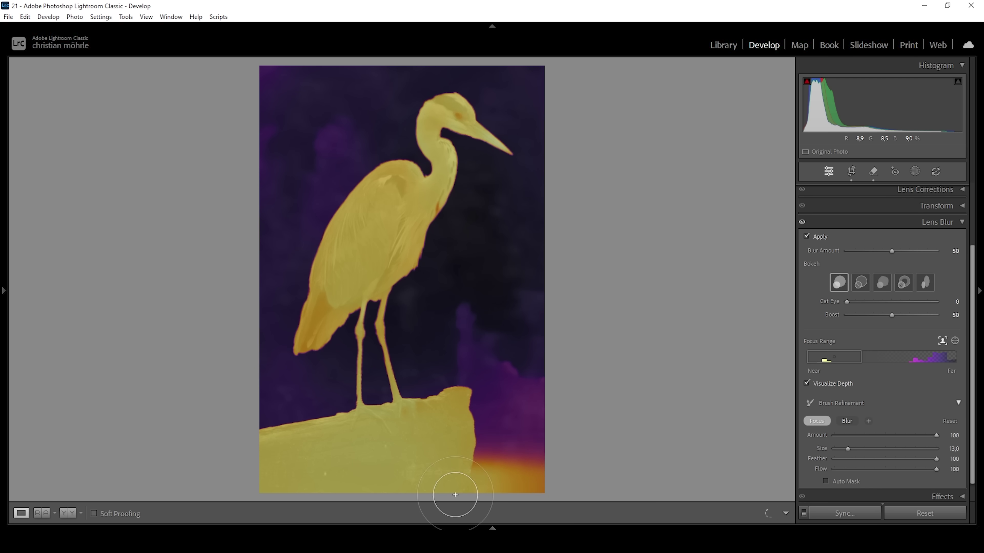
left_click_drag(455, 494, 511, 483)
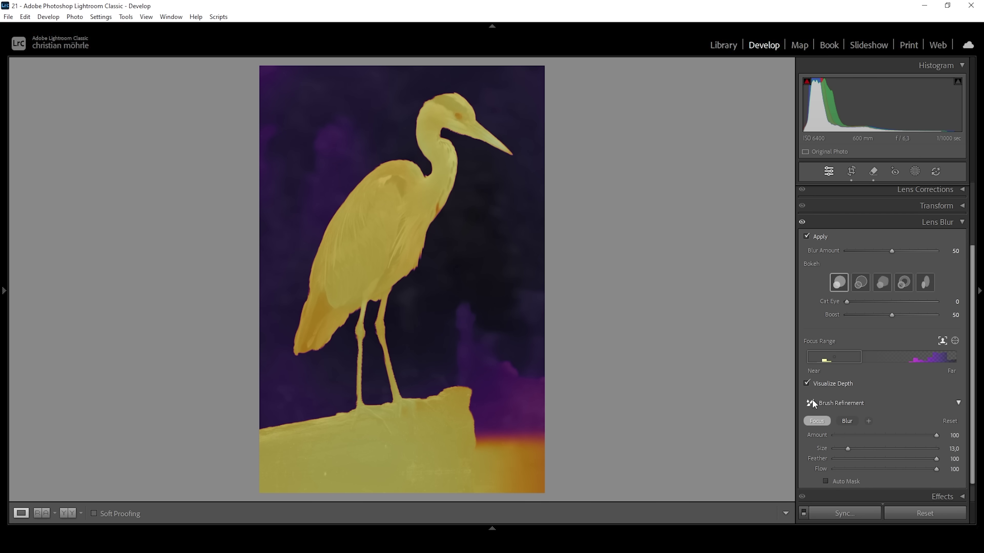
left_click(806, 382)
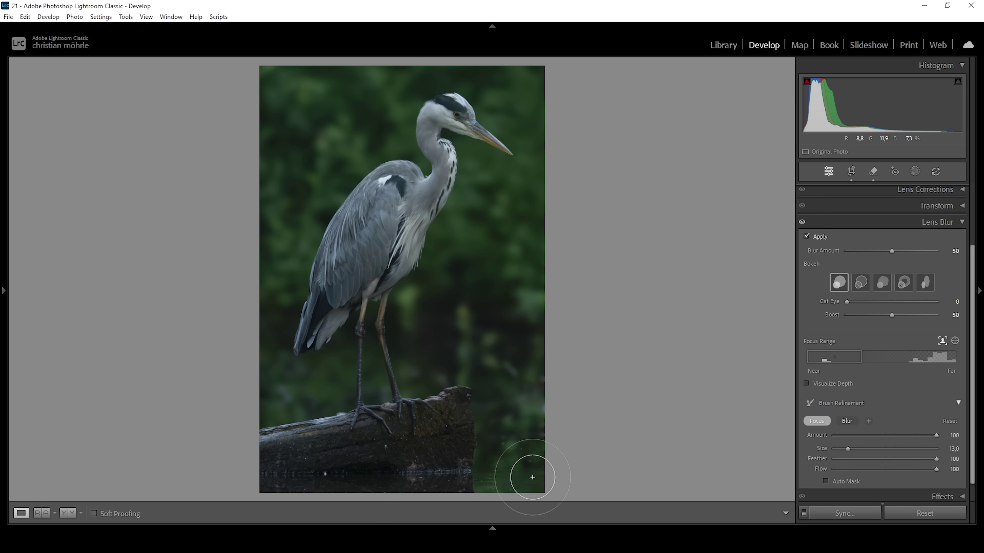
left_click(807, 384)
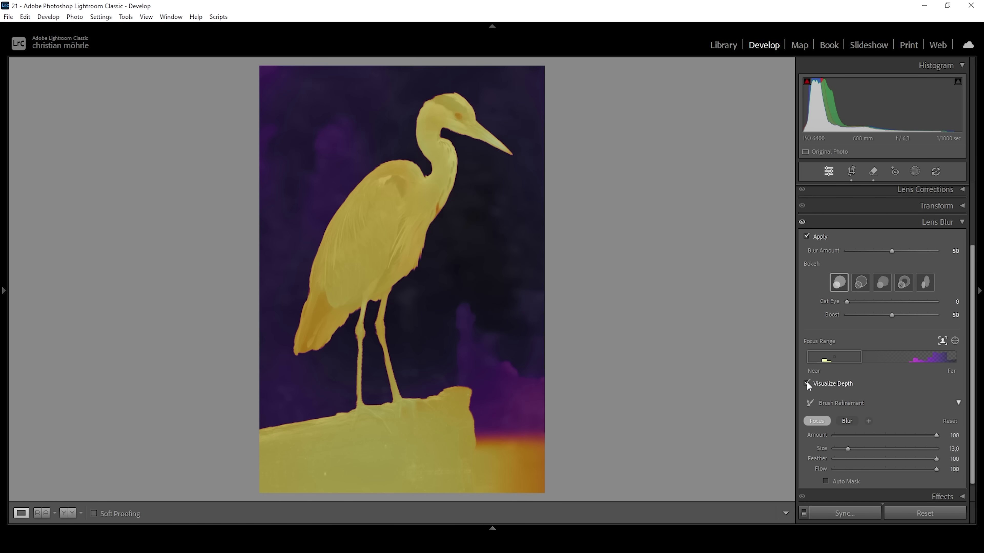
left_click(806, 383)
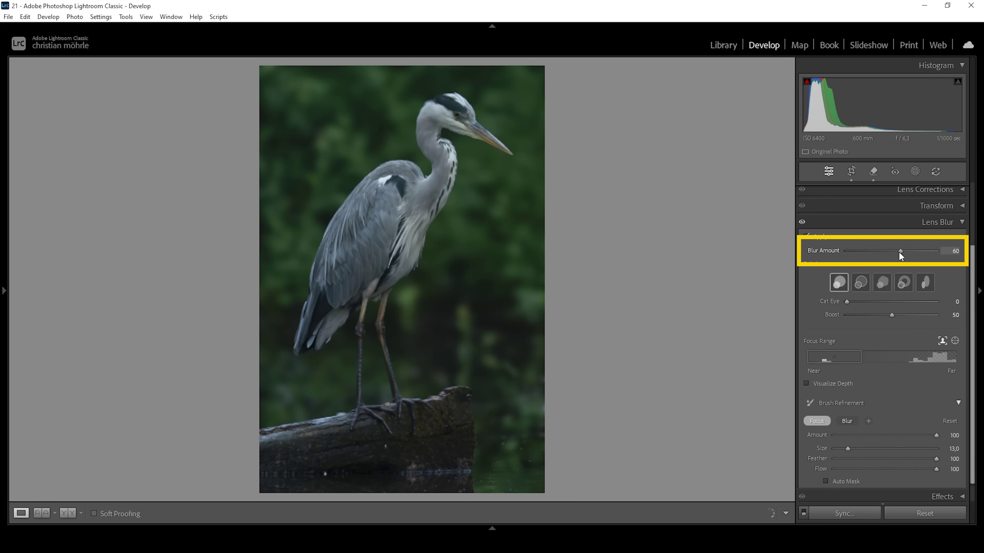
Raise Blur Amount to 100, settle on Bubble bokeh after trying other shapes, and collapse Lens Blur
left_click_drag(927, 252, 933, 249)
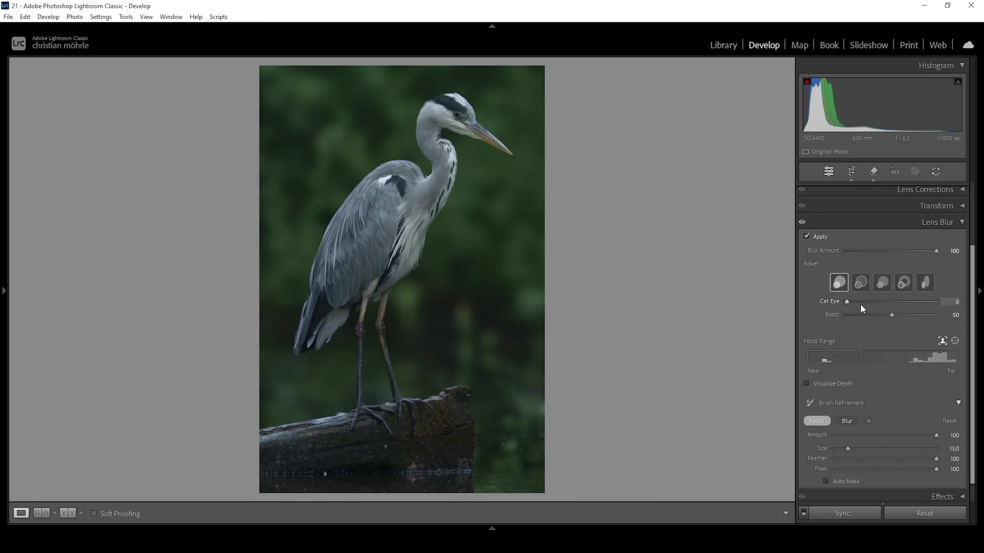
left_click(856, 284)
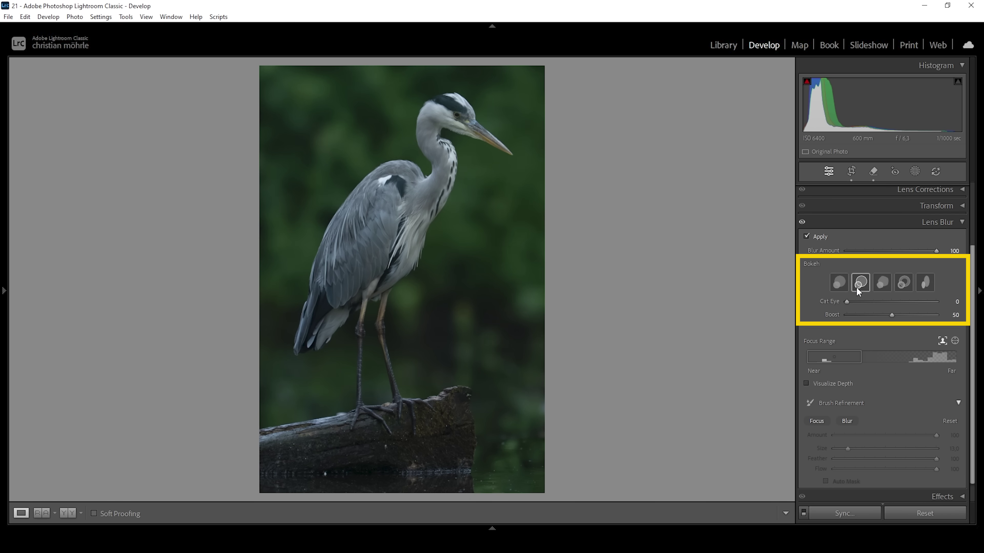
left_click(901, 285)
left_click(882, 286)
left_click(863, 286)
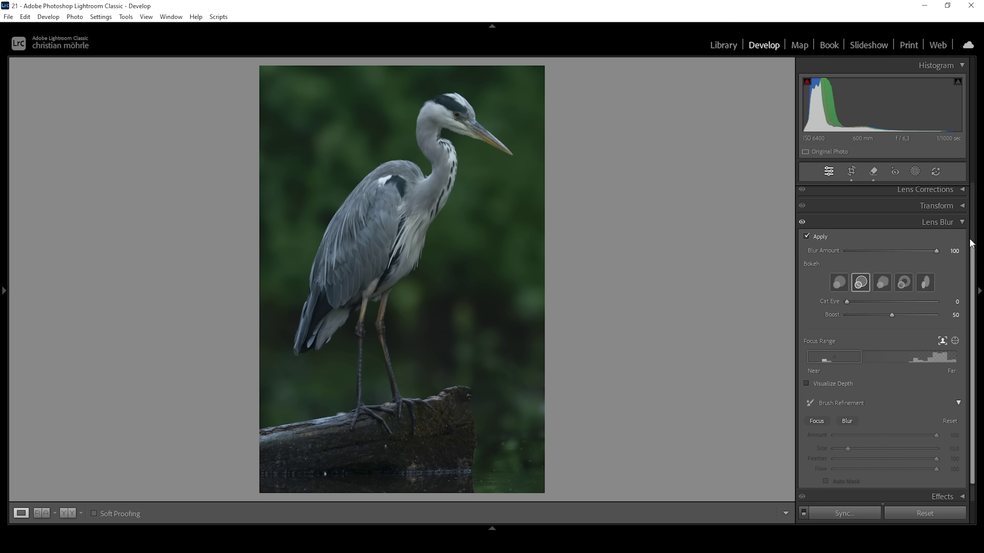
left_click(961, 222)
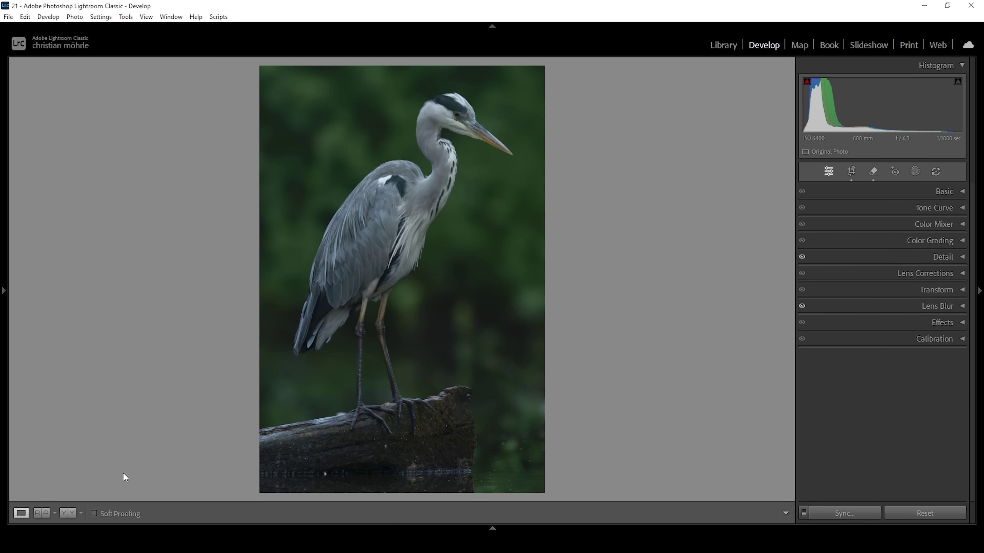
left_click(70, 513)
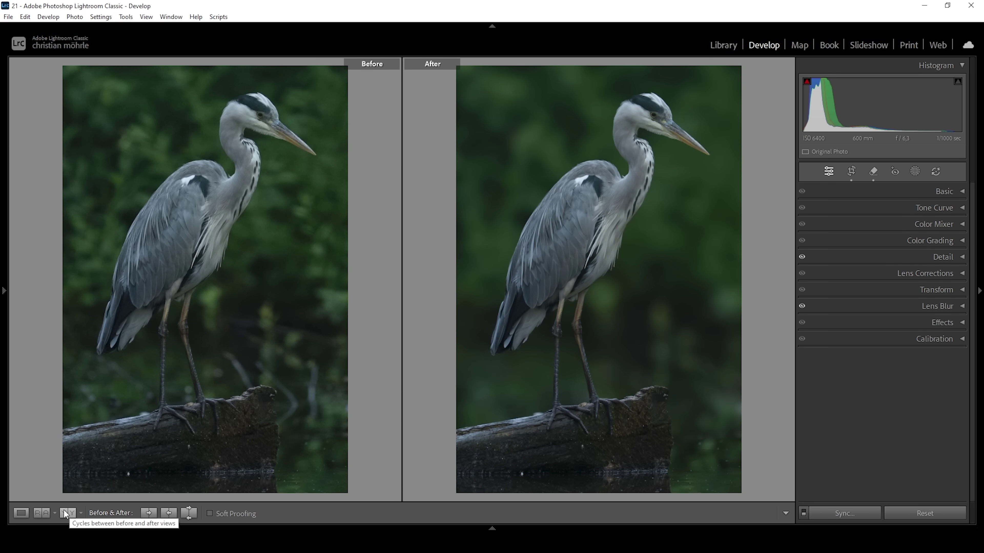
left_click(21, 514)
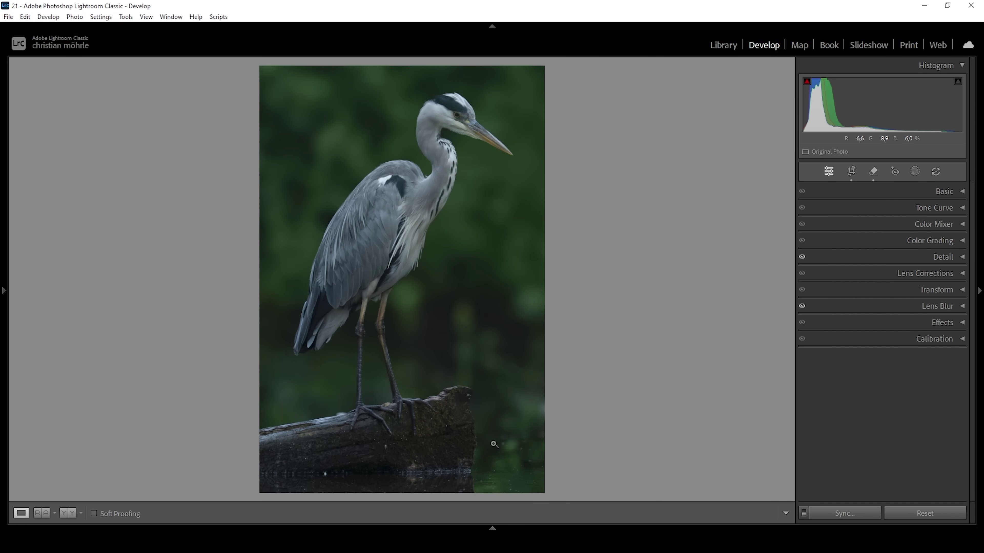
Set the Basic panel profile to Adobe Landscape
left_click(953, 191)
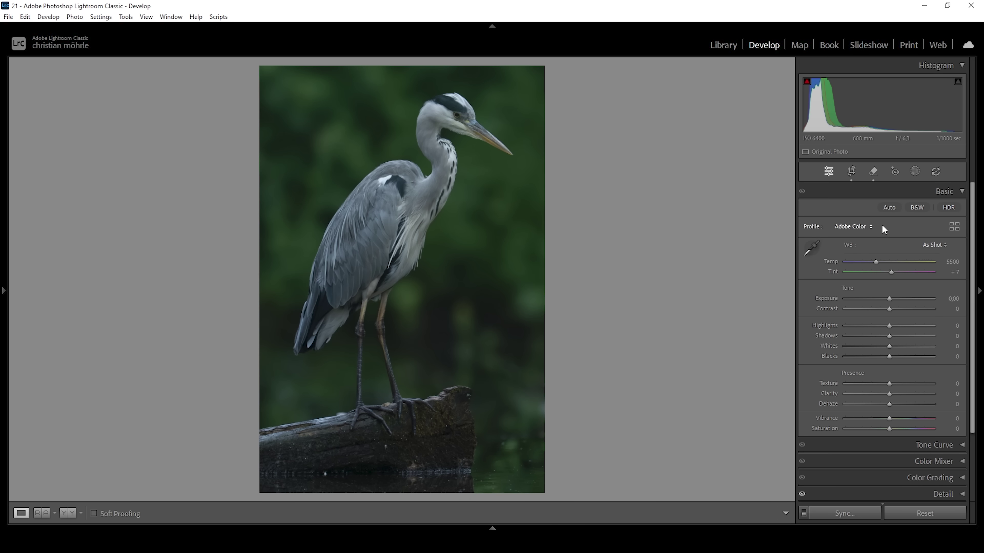
left_click(865, 227)
left_click(849, 267)
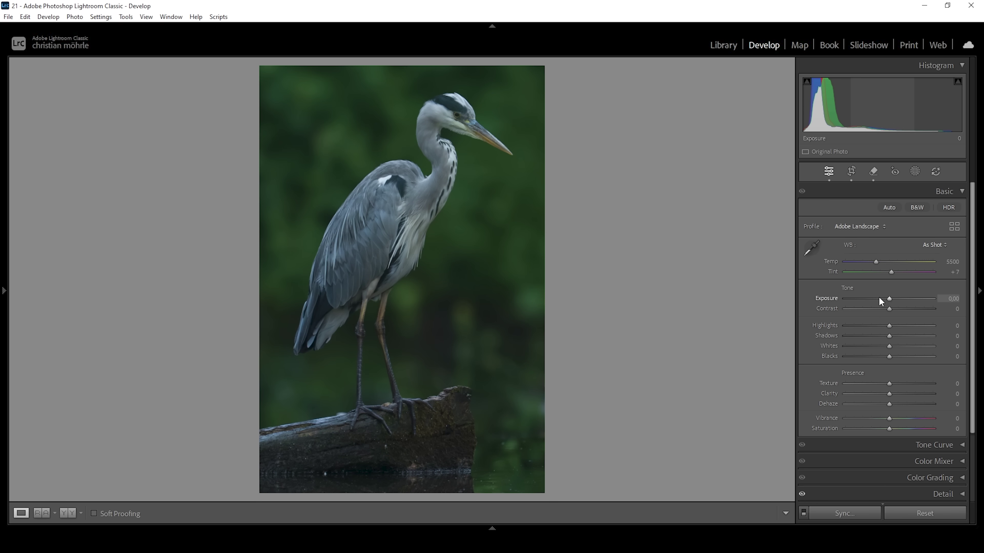
Set Exposure +0.70, Contrast +8, Whites +19, Temp 5900 and Vibrance +13, then compare Before/After
left_click_drag(889, 300, 895, 301)
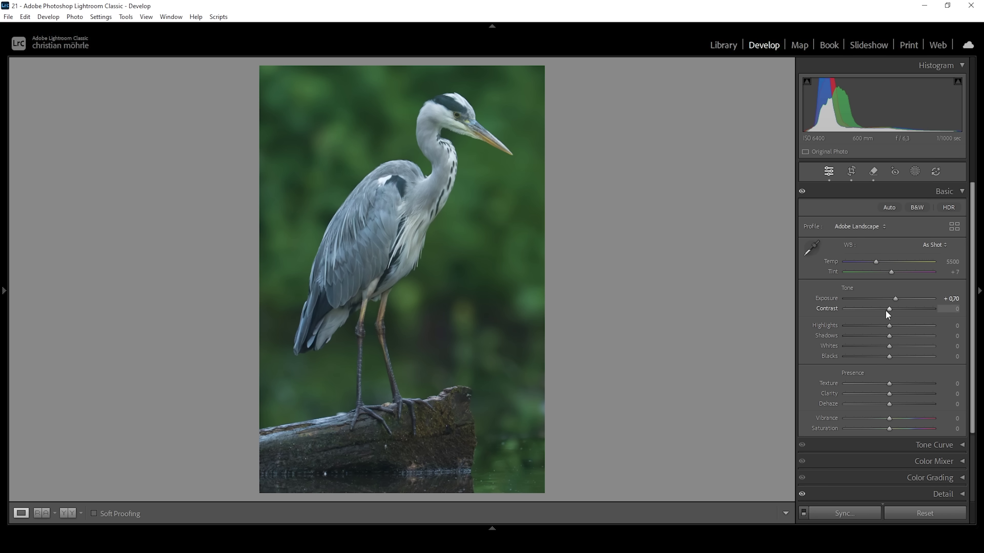
left_click_drag(889, 311, 890, 311)
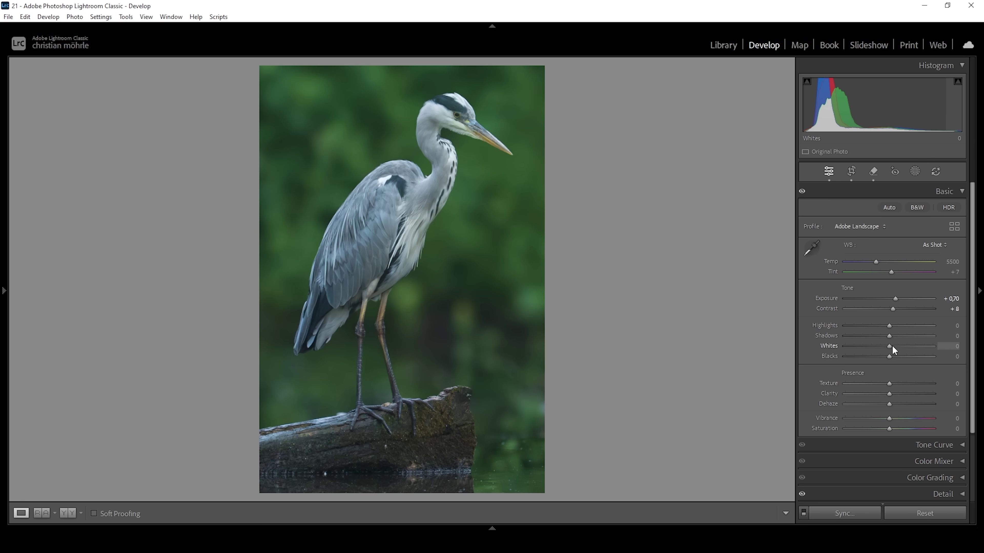
left_click_drag(894, 346, 899, 347)
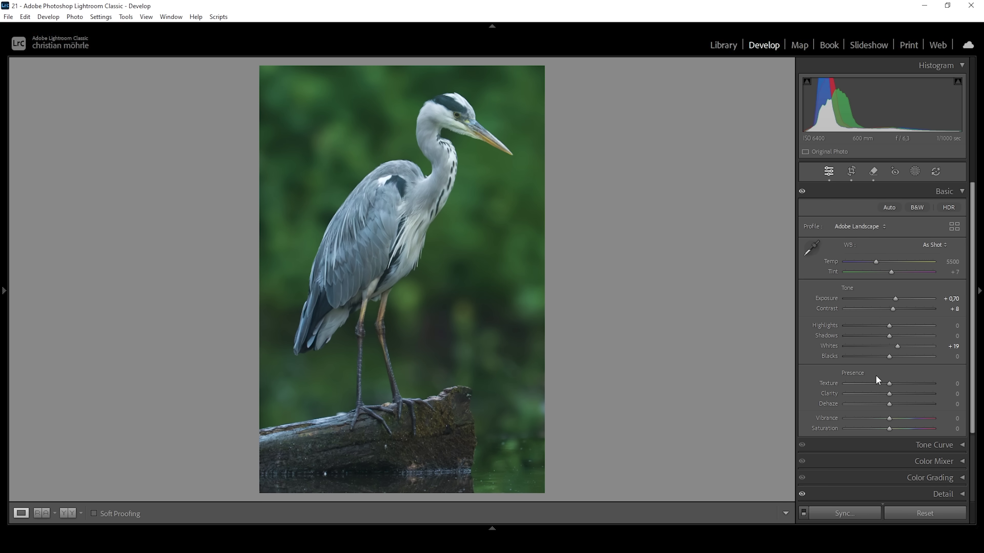
left_click_drag(875, 261, 879, 261)
left_click_drag(887, 417, 892, 417)
left_click(71, 515)
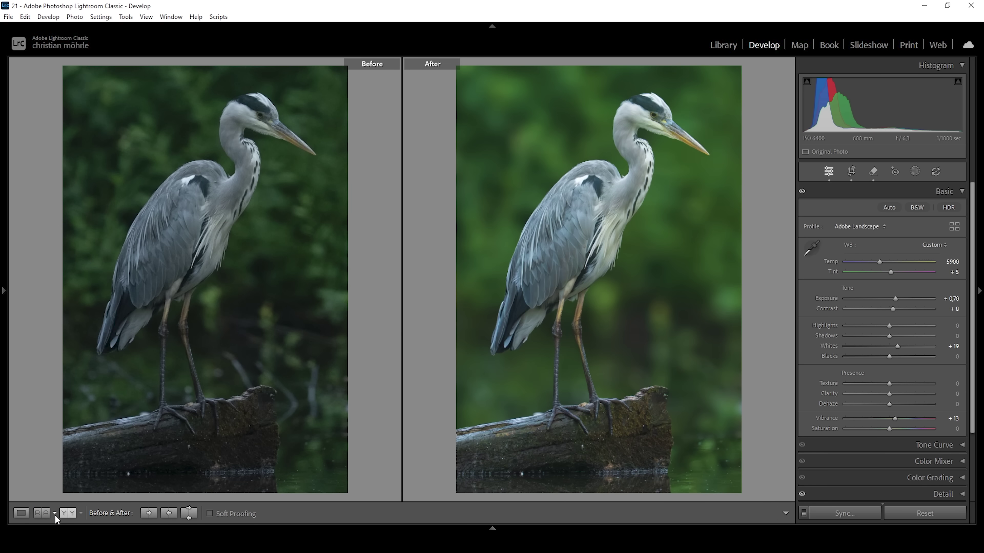
left_click(21, 513)
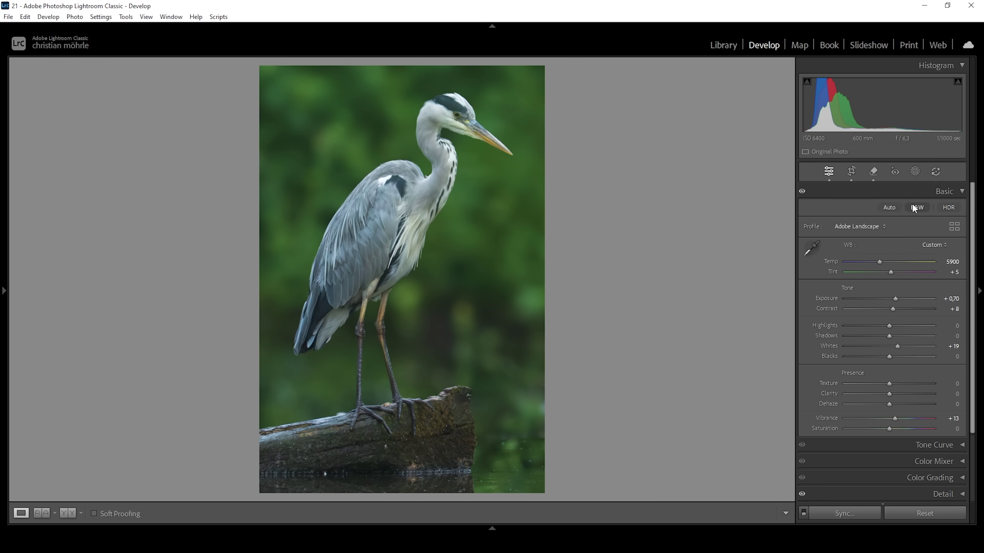
Draw a linear gradient mask over the upper-left background and subtract the heron subject from it
left_click(914, 172)
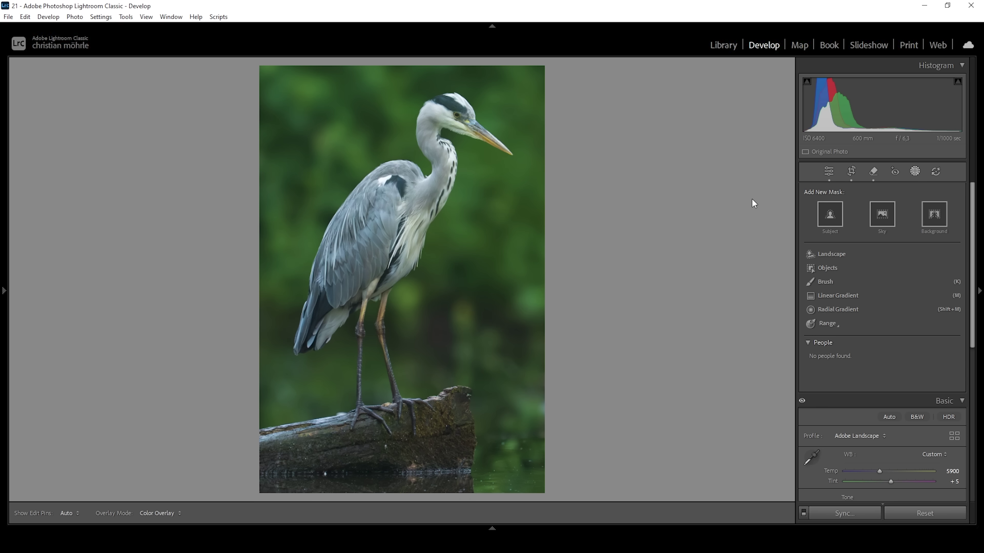
left_click(838, 296)
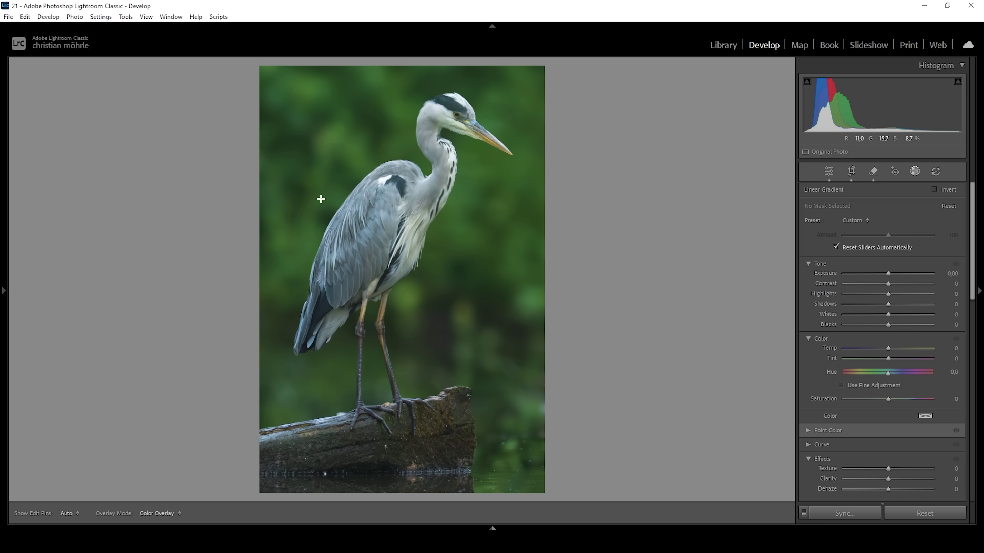
left_click_drag(320, 198, 514, 291)
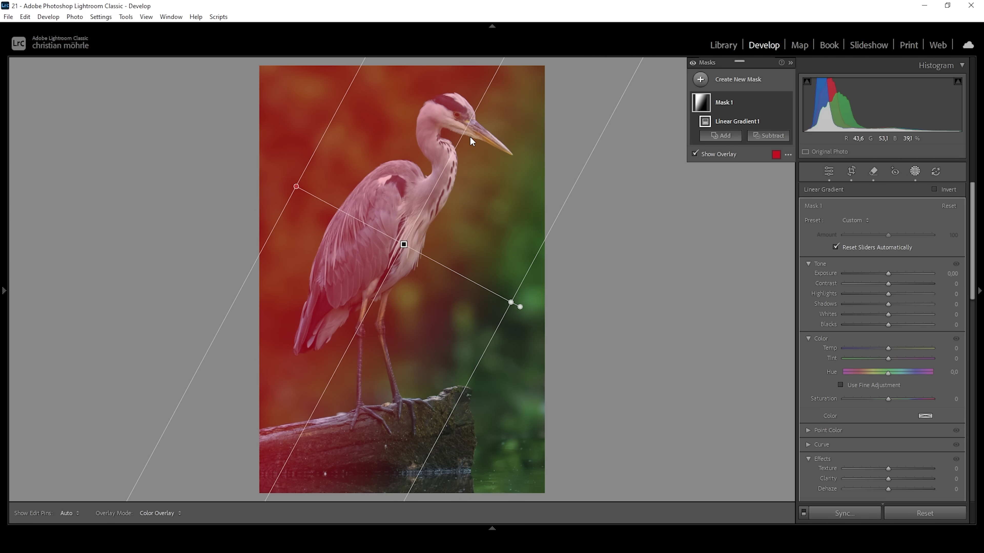
left_click(759, 136)
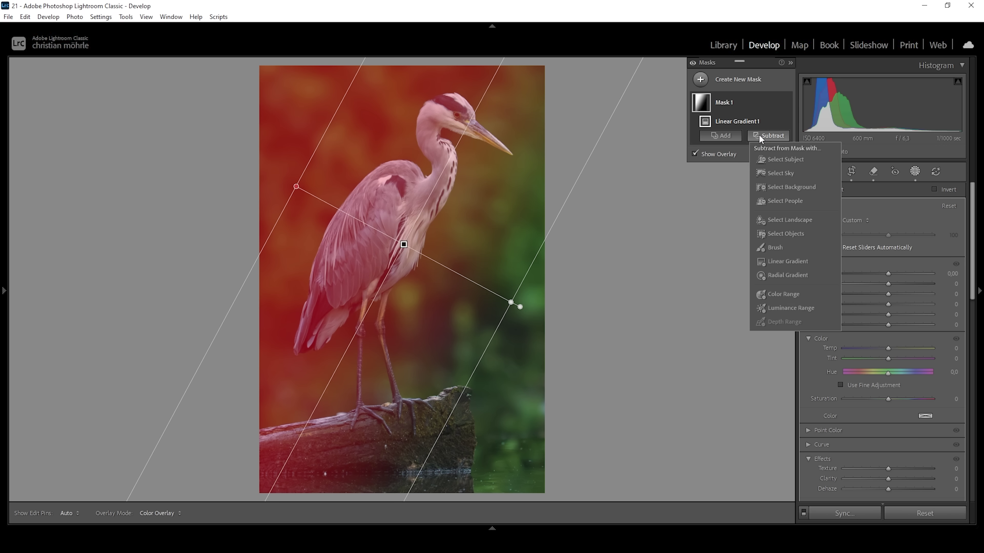
left_click(764, 156)
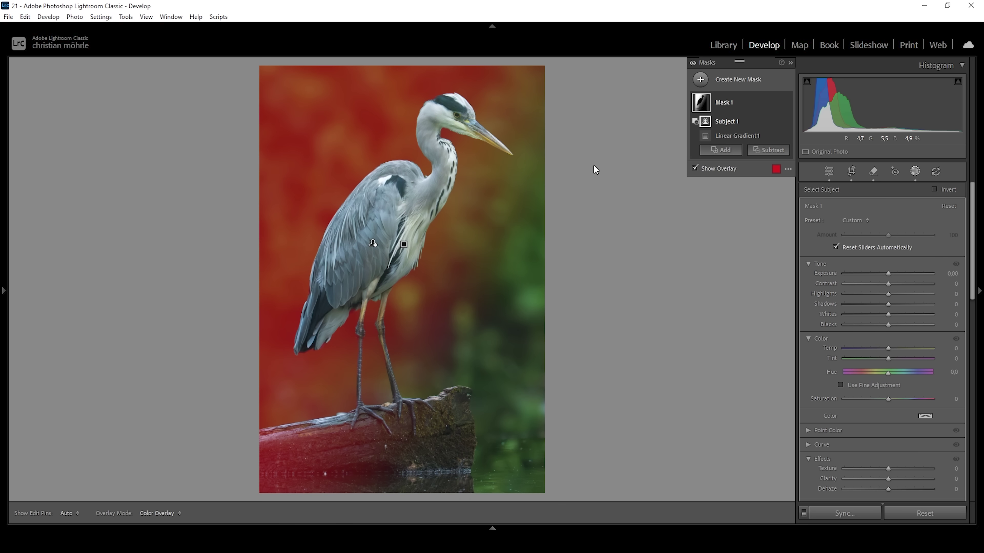
Subtract a linear gradient dragged upward over the log at the bottom
left_click(759, 153)
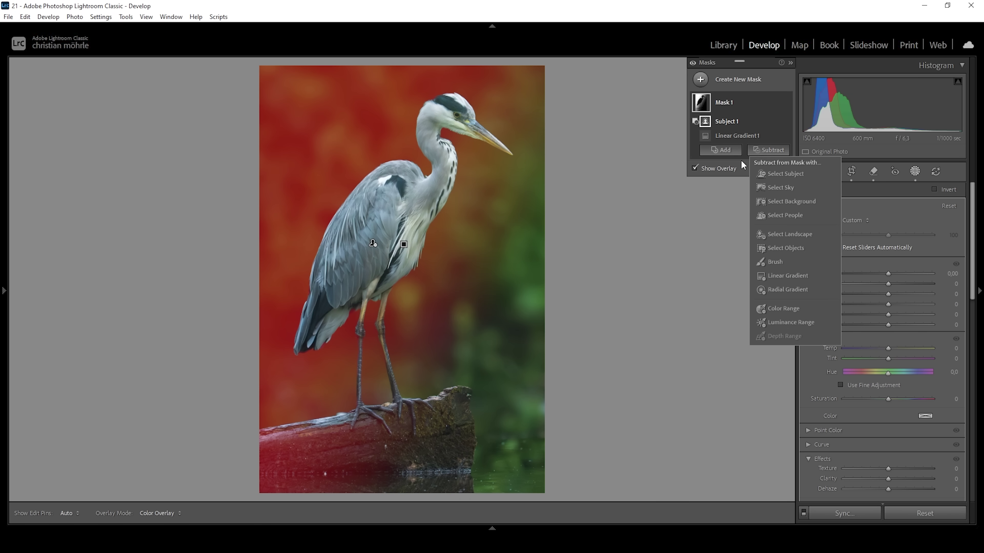
left_click(771, 275)
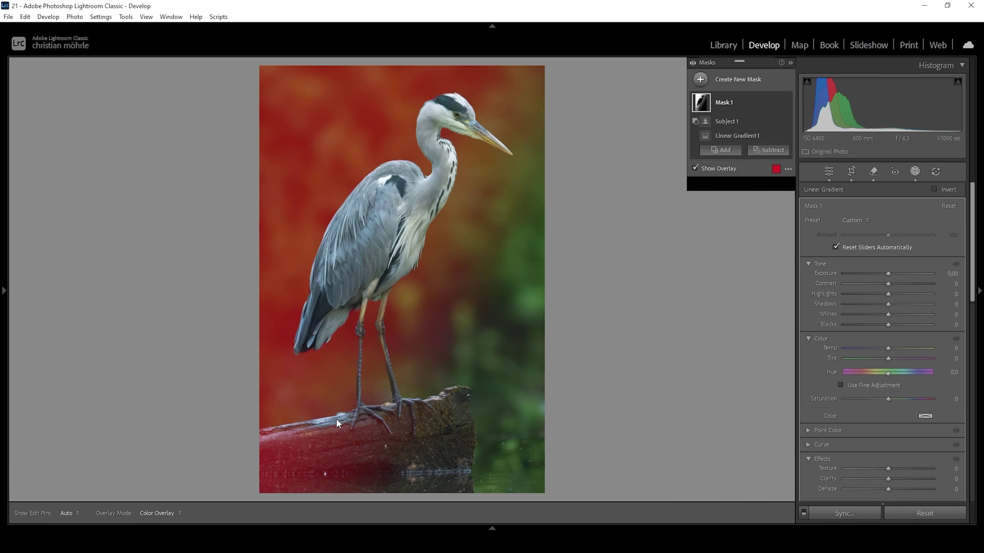
left_click_drag(335, 363, 336, 432)
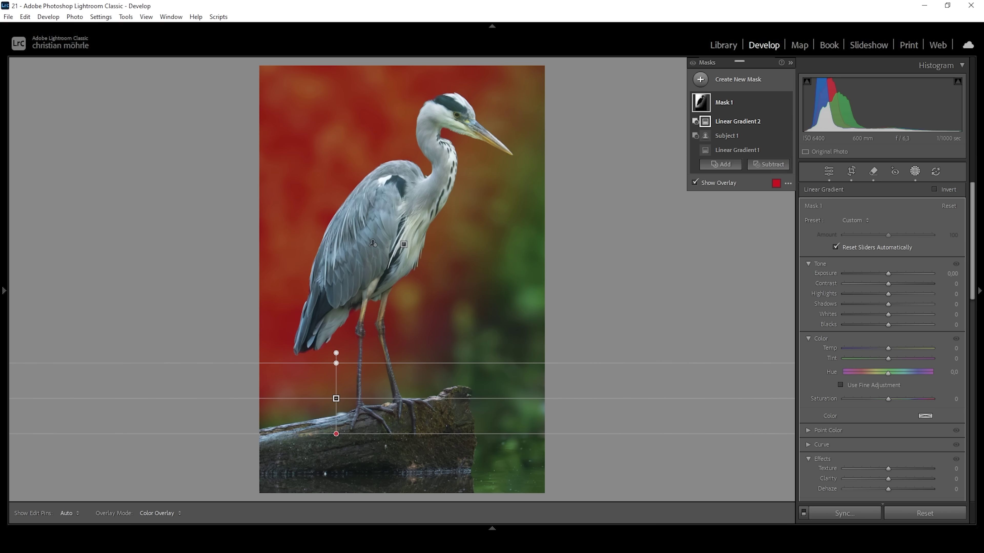
Set Mask 1 to Exposure −1.50, Contrast −17, Whites −100 and shift Linear Gradient 1 left
left_click_drag(889, 275, 871, 273)
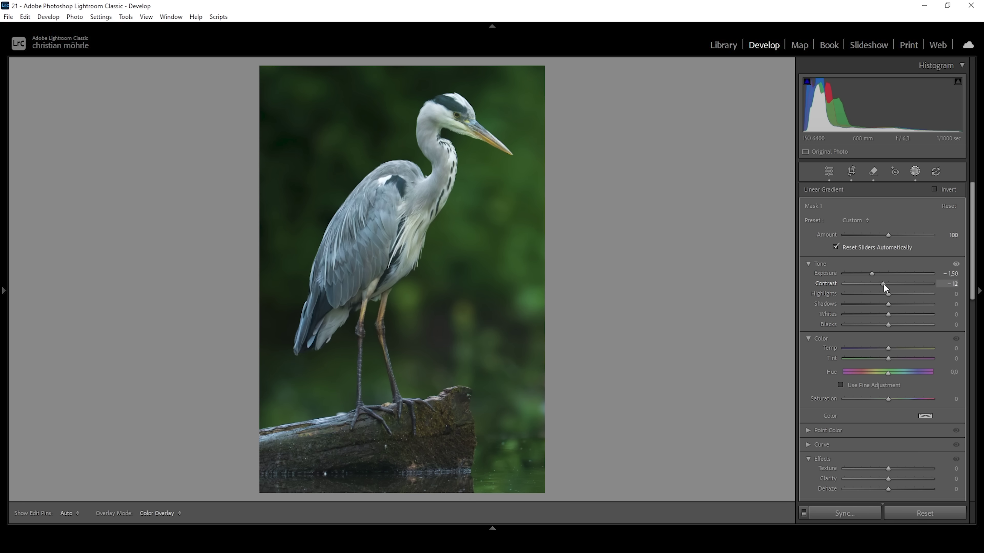
left_click_drag(883, 283, 692, 327)
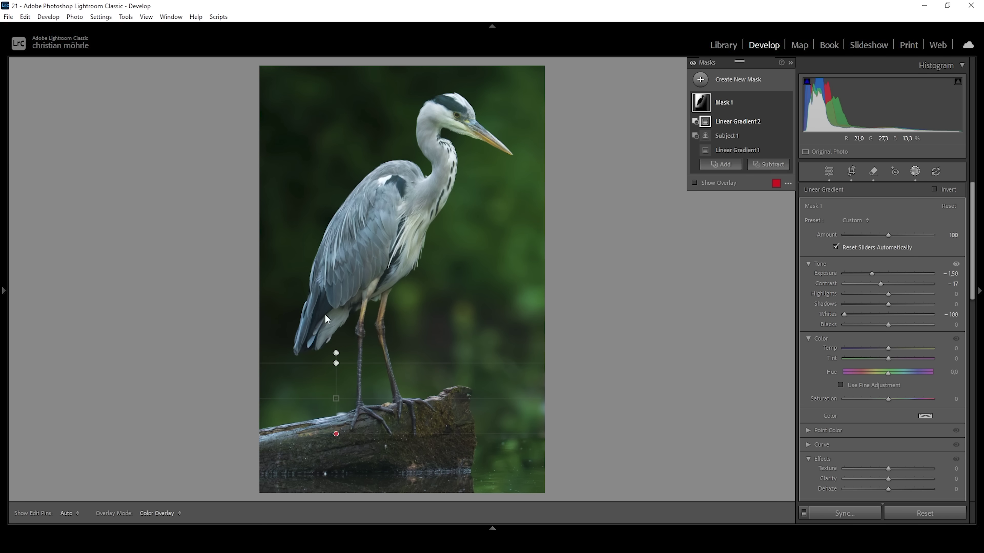
left_click(738, 151)
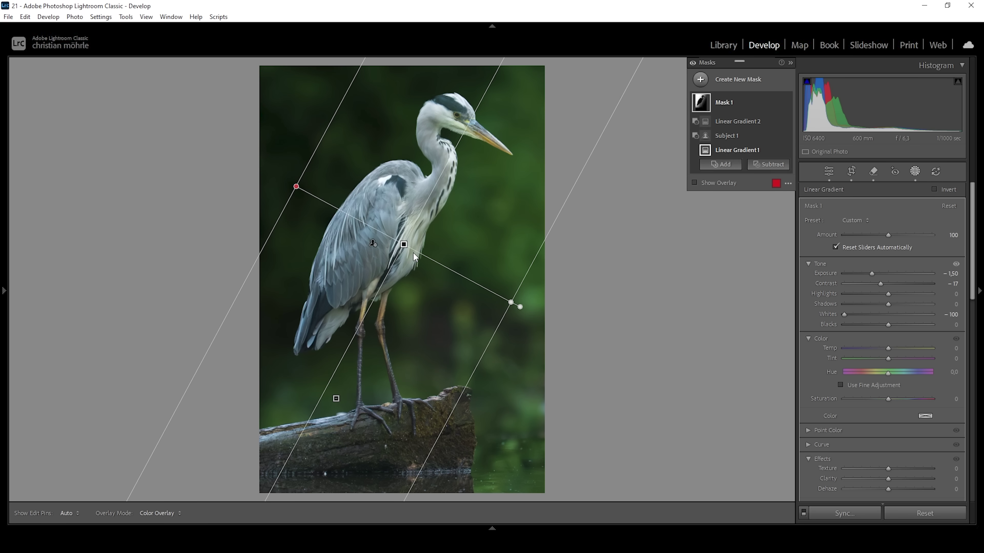
left_click_drag(404, 244, 374, 236)
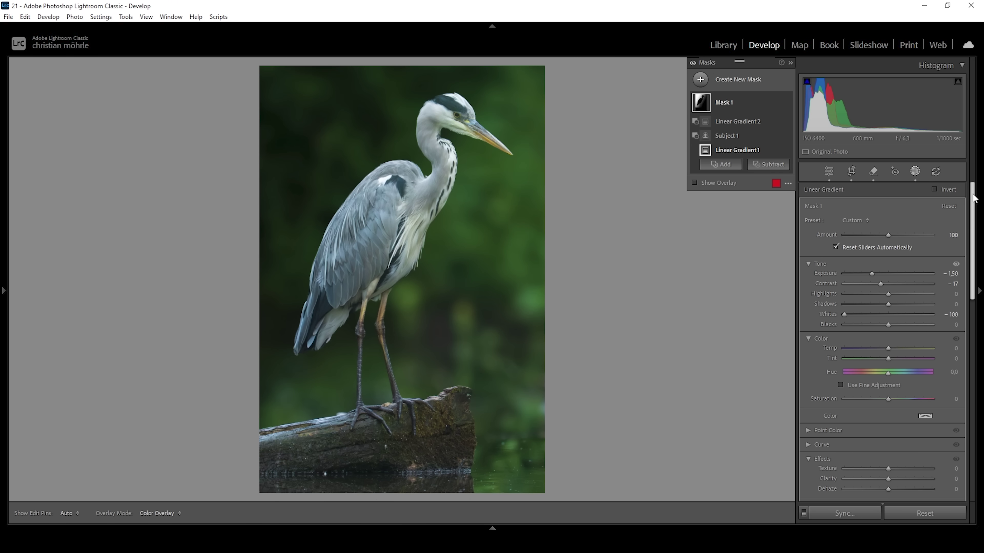
left_click_drag(971, 199, 971, 263)
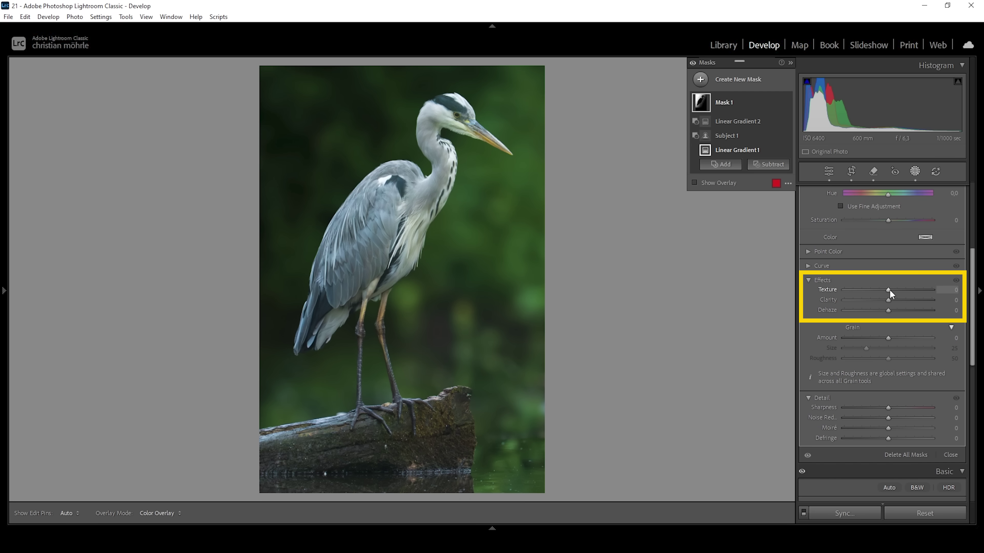
Set Mask 1's Texture, Clarity and Sharpness to −100 and Noise Reduction to 100, then compare on/off
left_click_drag(889, 291, 729, 294)
left_click_drag(884, 301, 841, 302)
mouse_move(709, 241)
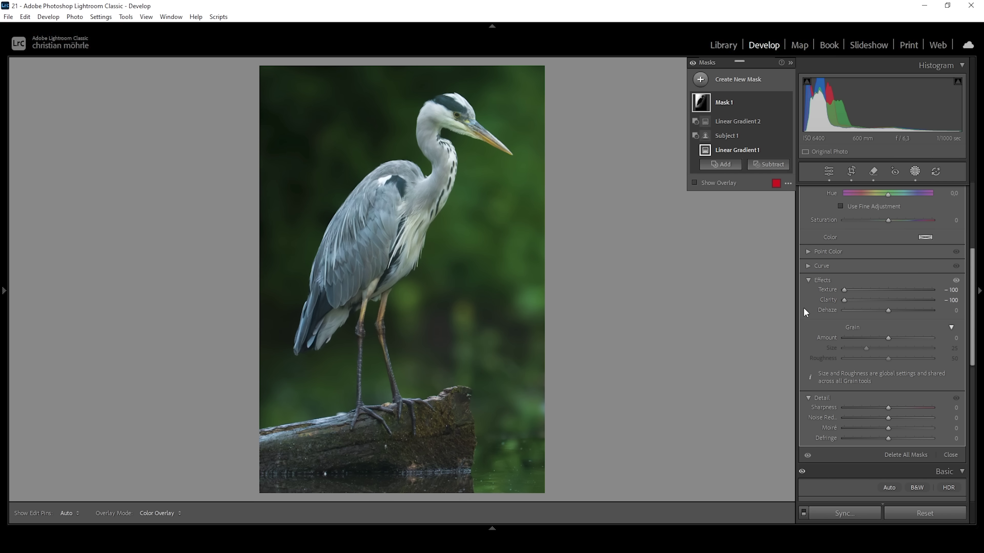
left_click_drag(888, 409, 636, 422)
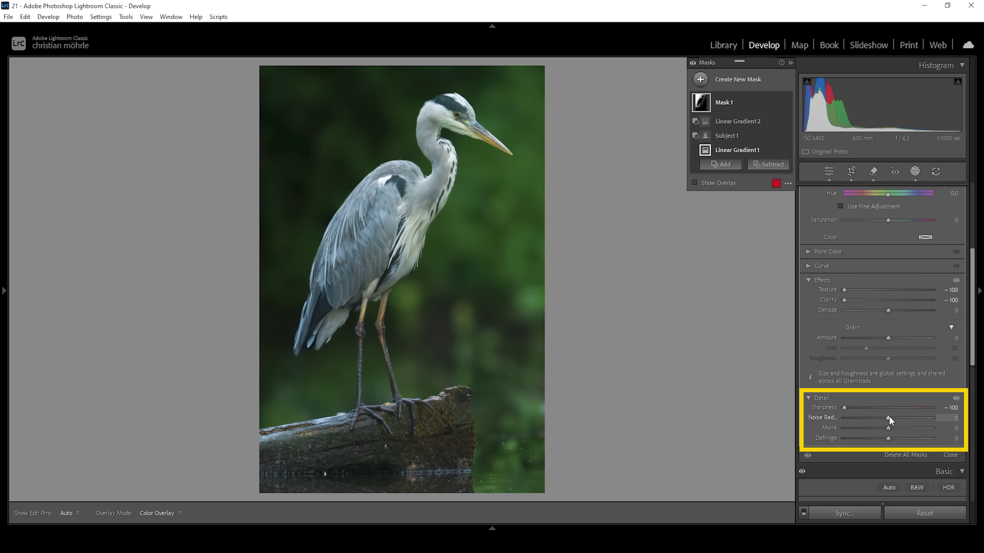
left_click_drag(888, 416, 971, 425)
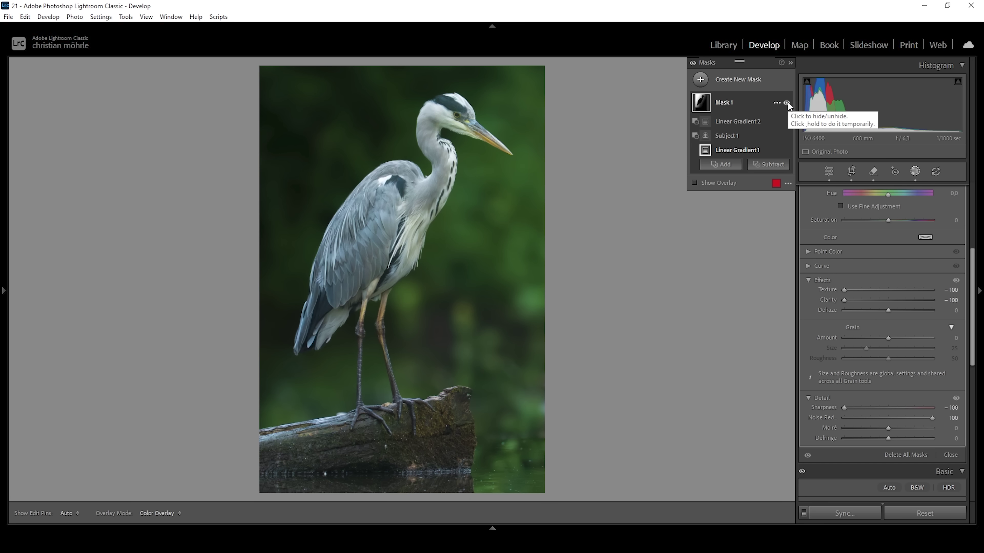
left_click(786, 102)
left_click(786, 103)
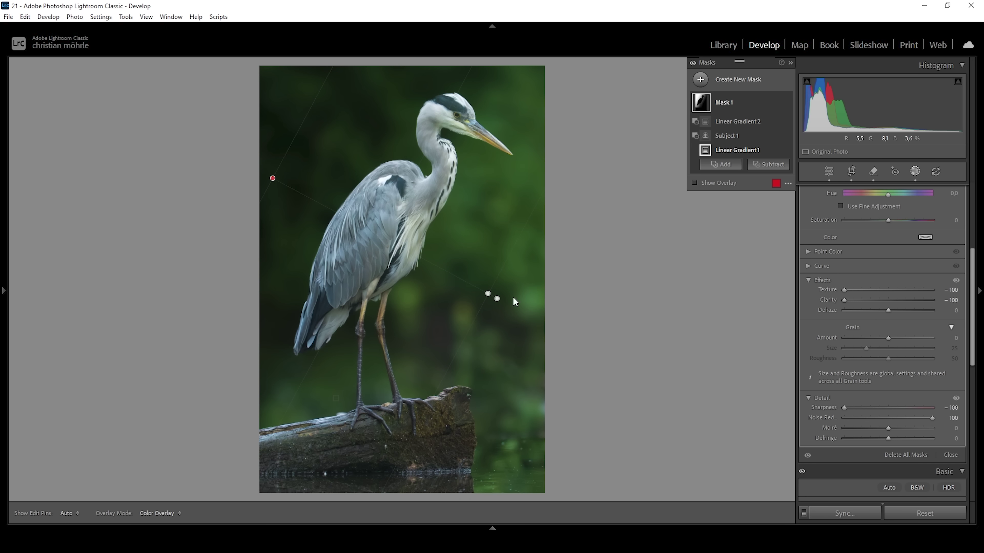
Add a linear gradient mask drawn upward over the log at the bottom
left_click(703, 83)
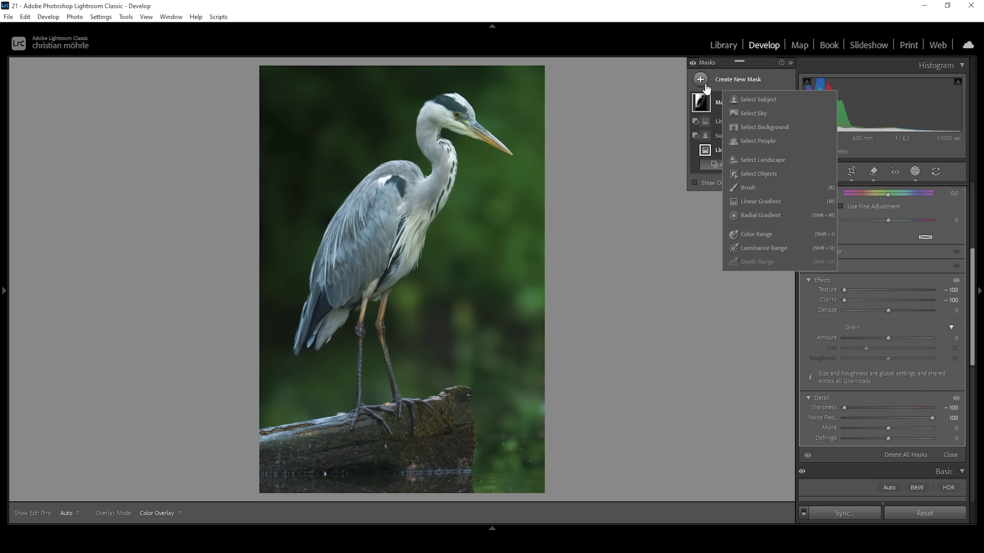
left_click(759, 202)
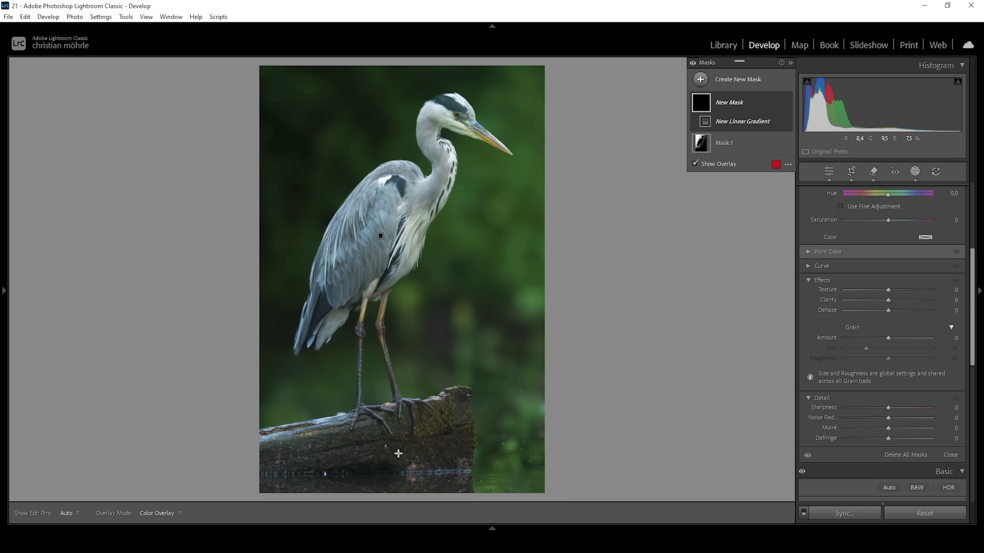
left_click_drag(389, 463, 389, 376)
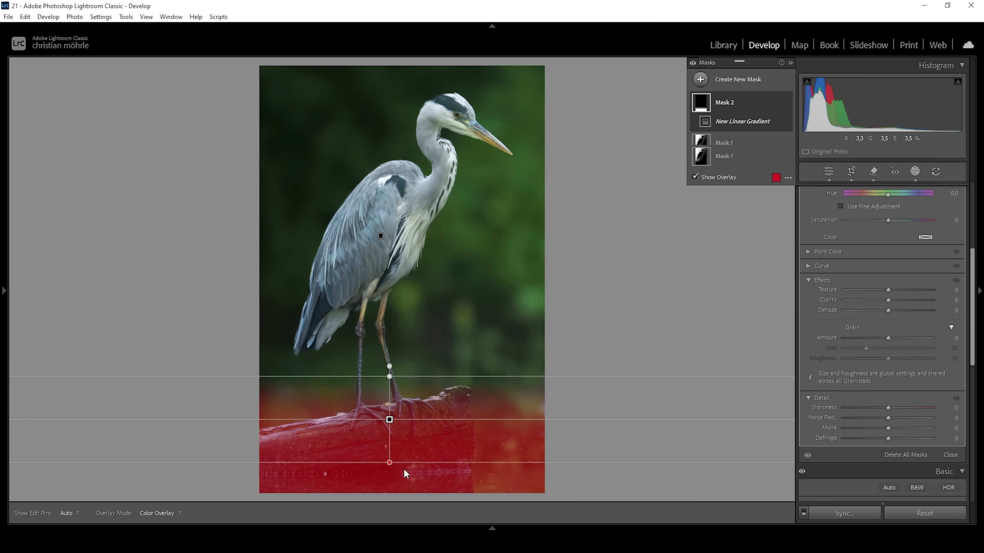
left_click_drag(389, 463, 389, 469)
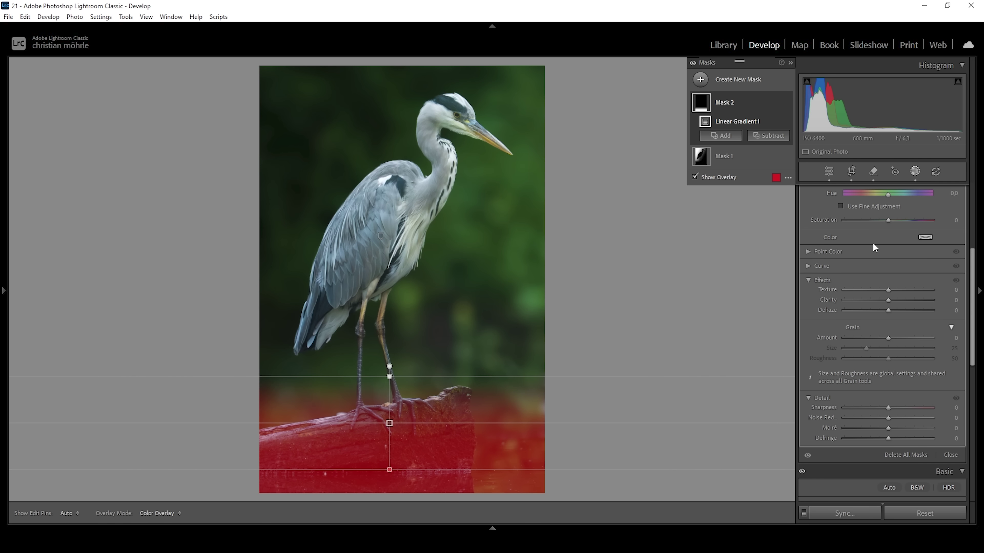
Give the log gradient Exposure 0.14, Texture 21 and Clarity 57
scroll(873, 271, "up", 5)
left_click_drag(889, 274, 890, 274)
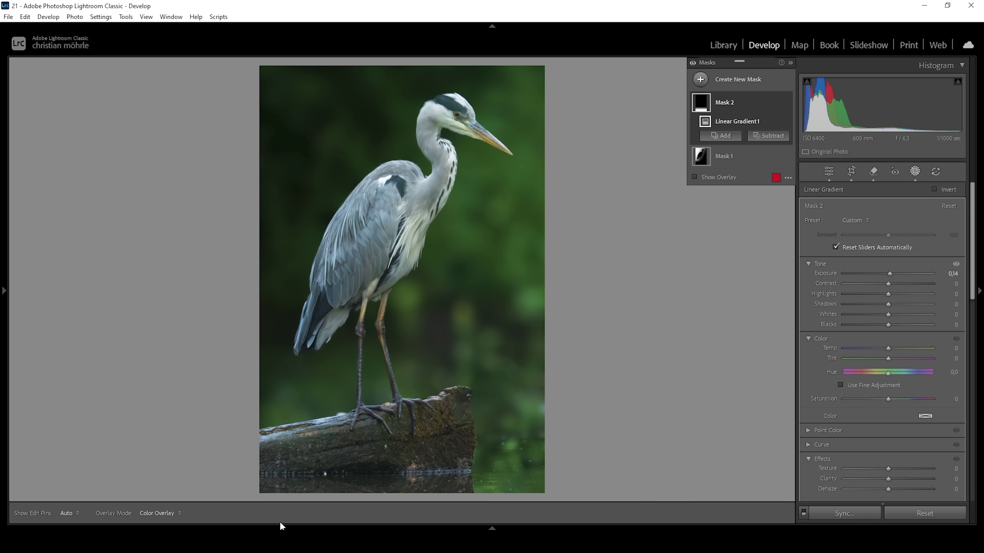
scroll(905, 400, "down", 2)
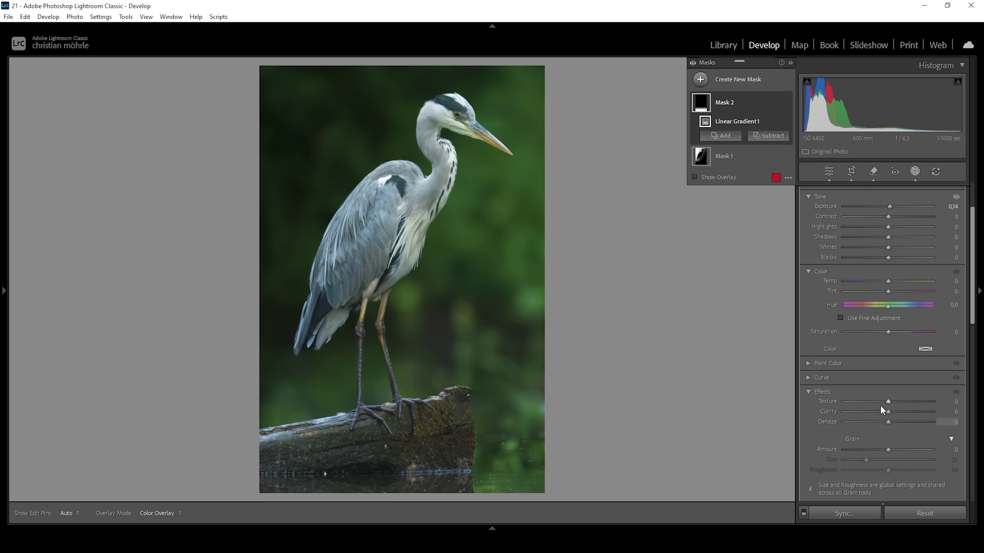
left_click(888, 403)
left_click_drag(888, 401, 891, 403)
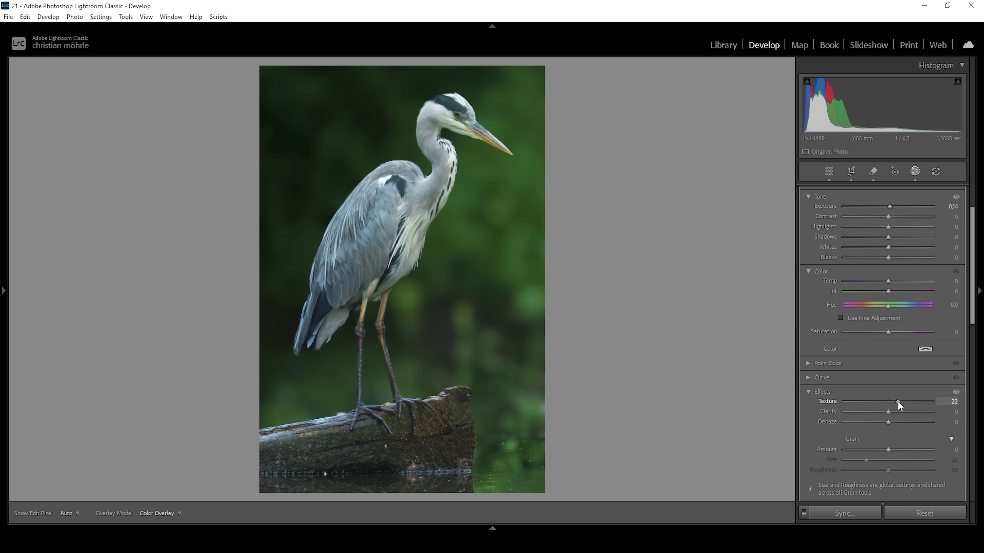
left_click_drag(897, 401, 897, 402)
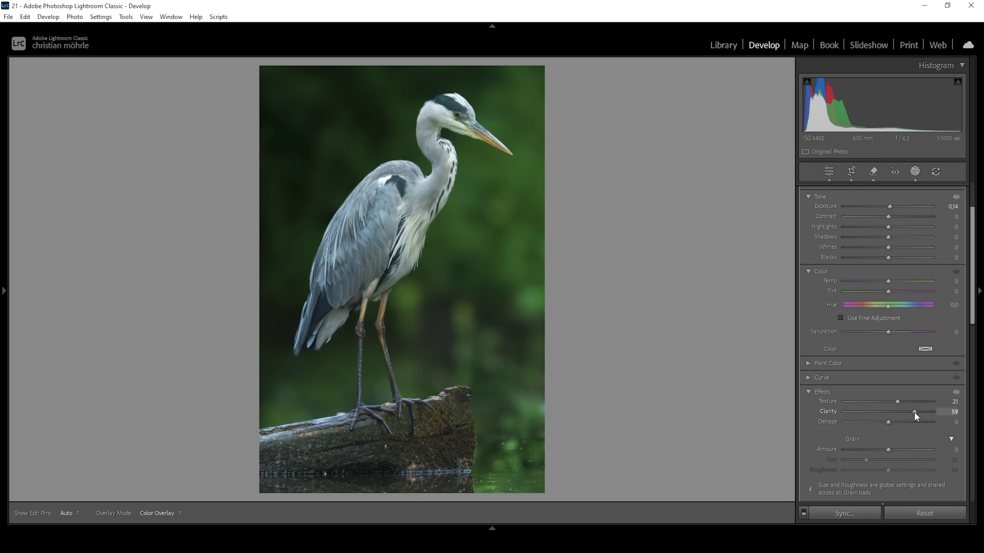
left_click_drag(913, 412, 912, 412)
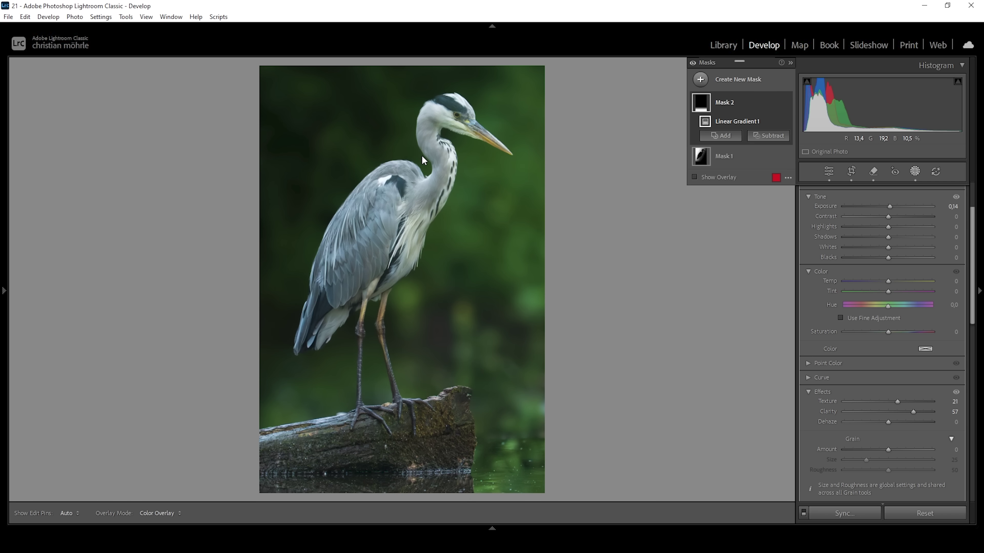
mouse_move(422, 159)
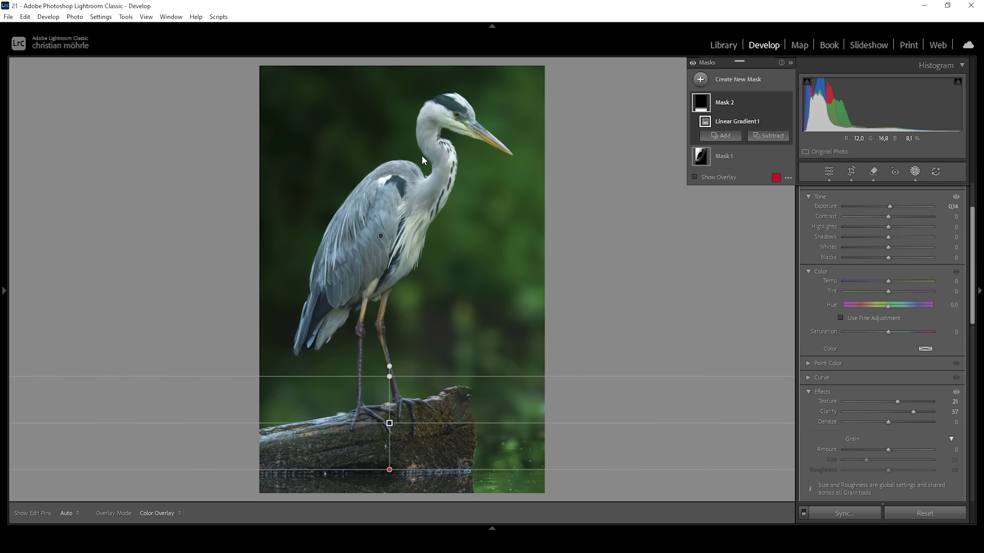
left_click(703, 83)
Draw a radial gradient around the heron's body, then rotate, move and widen it
left_click(759, 214)
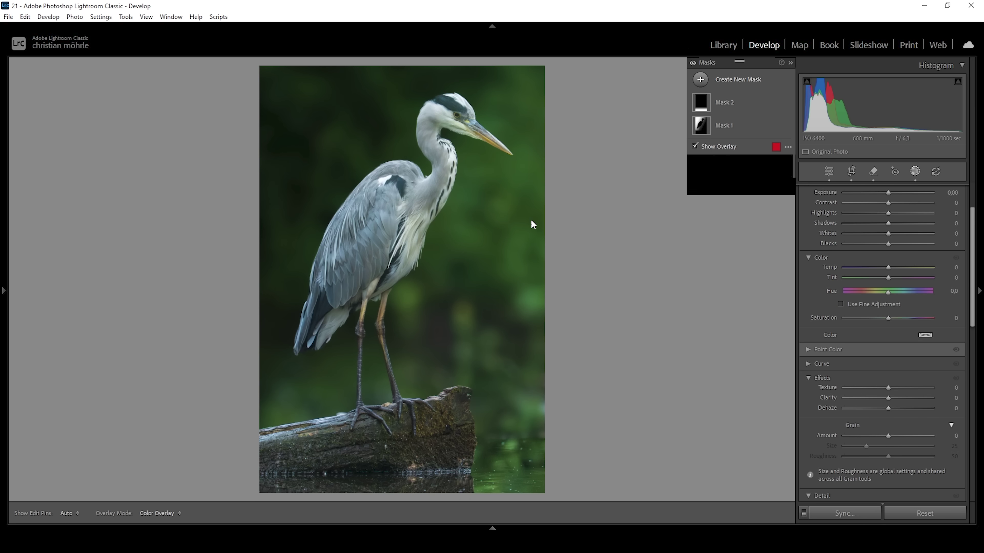
left_click_drag(508, 214, 704, 297)
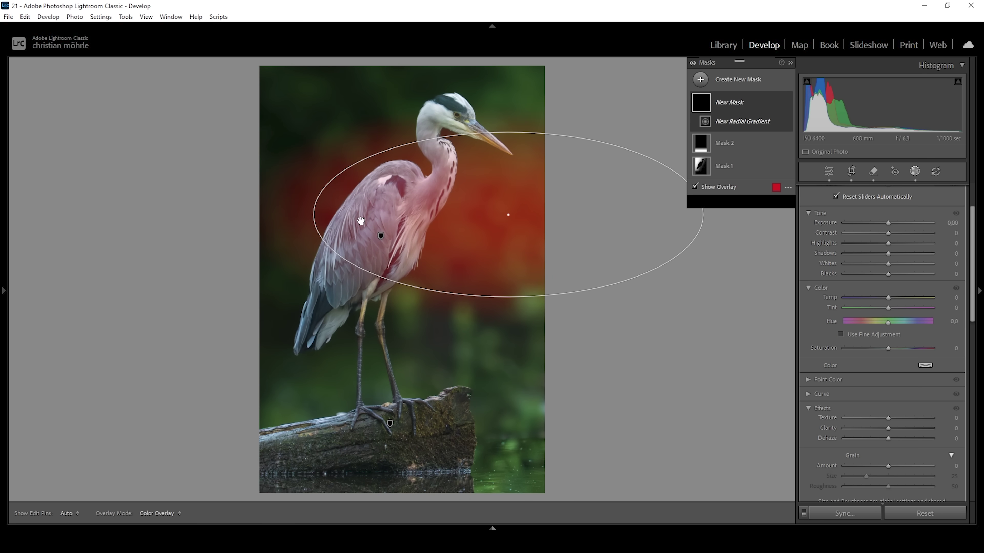
left_click_drag(303, 207, 301, 227)
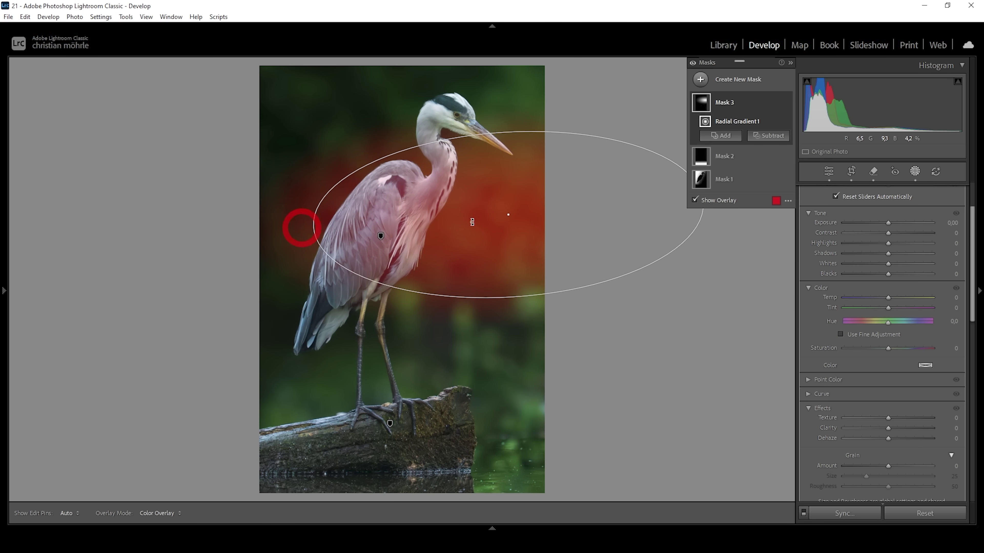
left_click_drag(505, 212, 565, 209)
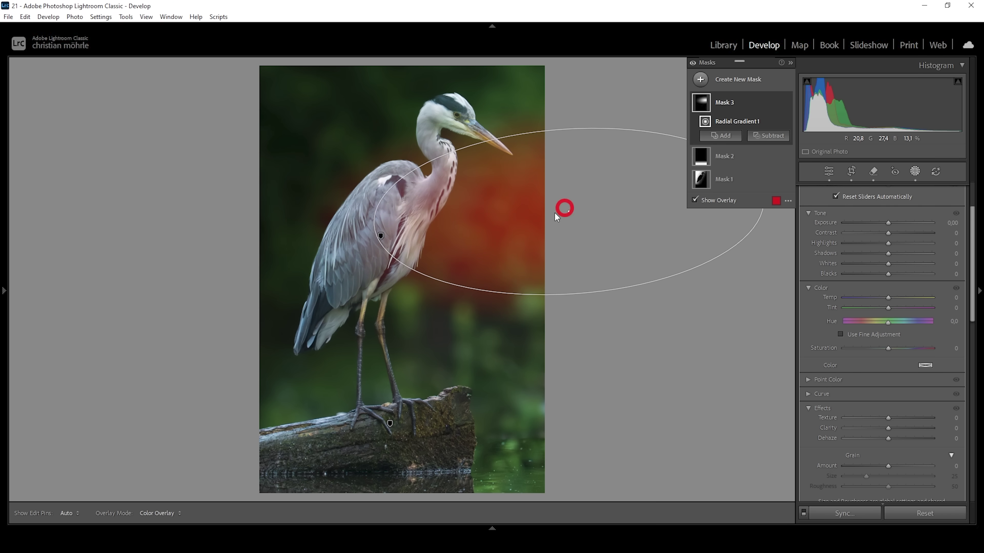
left_click_drag(372, 238, 341, 226)
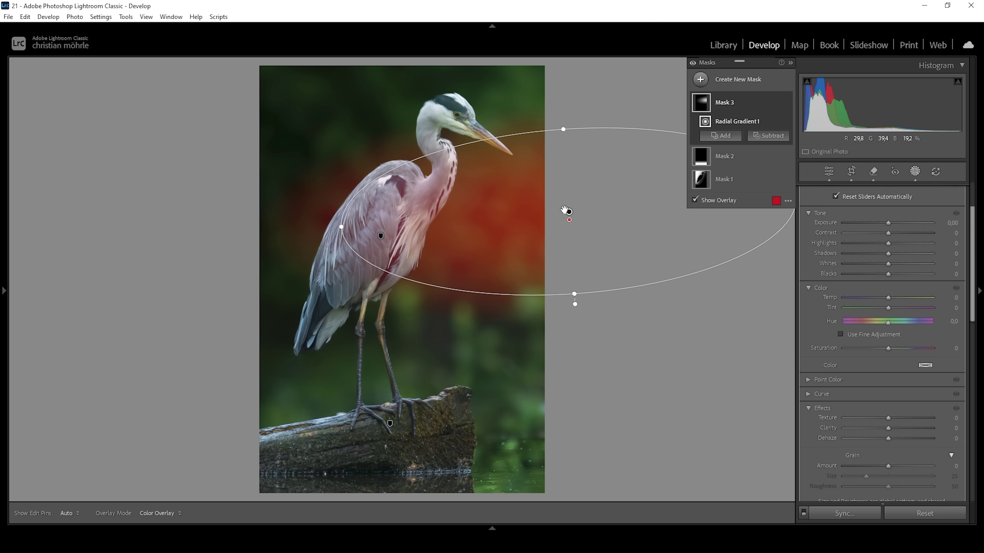
left_click_drag(564, 211, 556, 210)
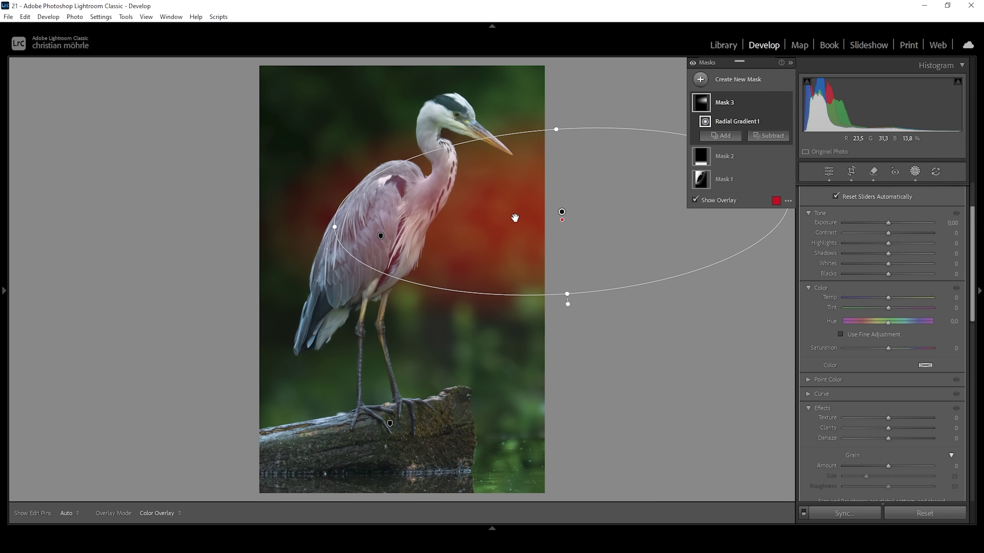
Subtract the heron subject from the gradient and set Exposure 1.44, Whites 100, Blacks 5
left_click(763, 142)
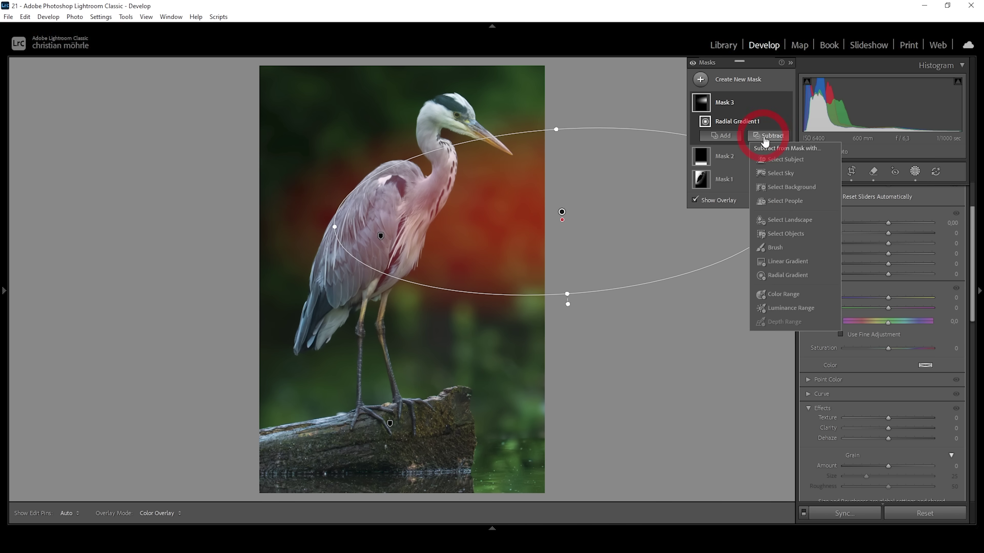
left_click(770, 155)
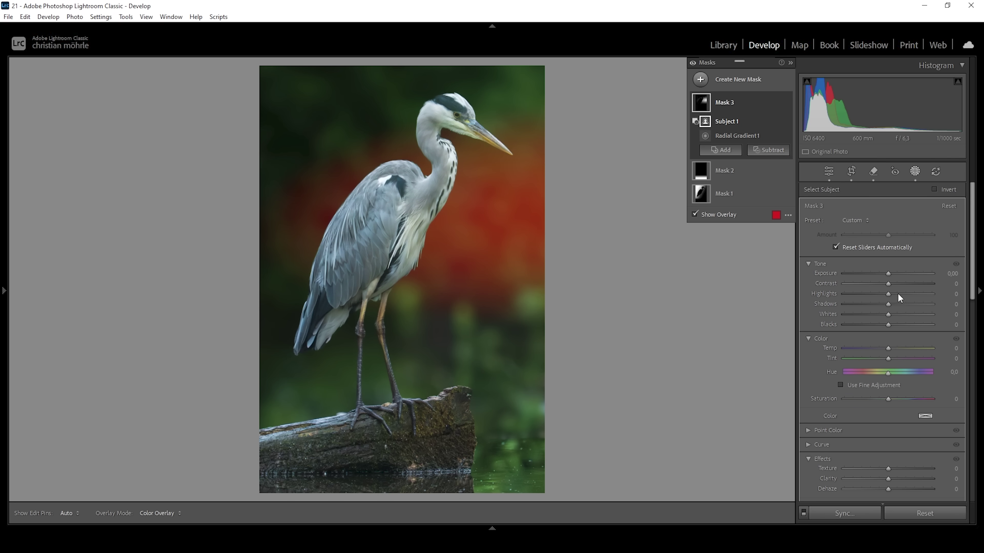
left_click_drag(891, 275, 905, 275)
left_click_drag(890, 315, 934, 314)
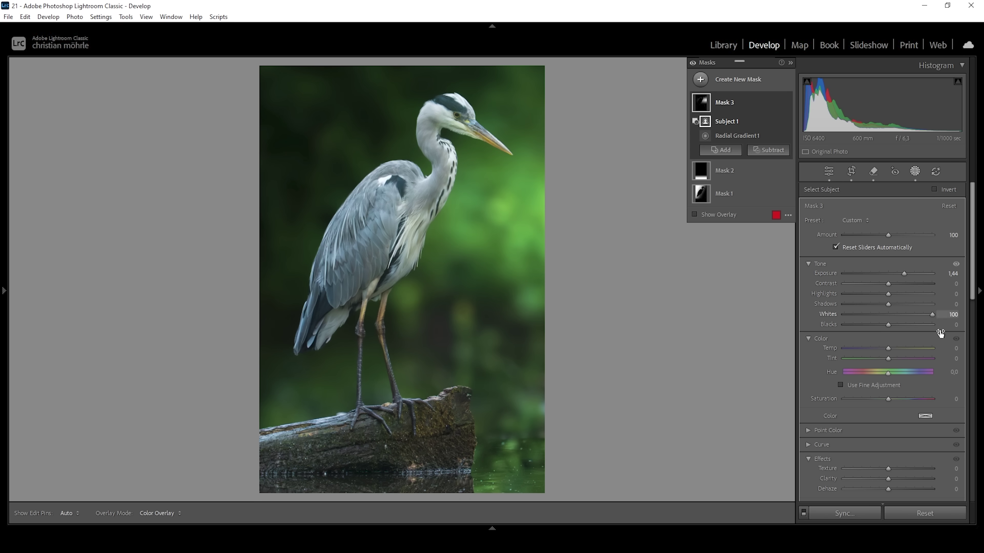
left_click_drag(888, 325, 891, 324)
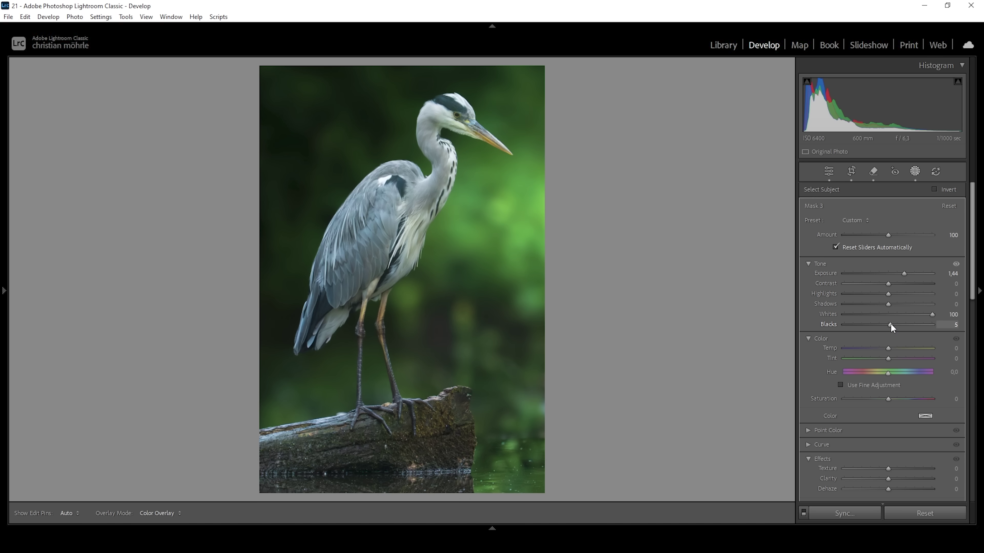
left_click_drag(891, 325, 891, 324)
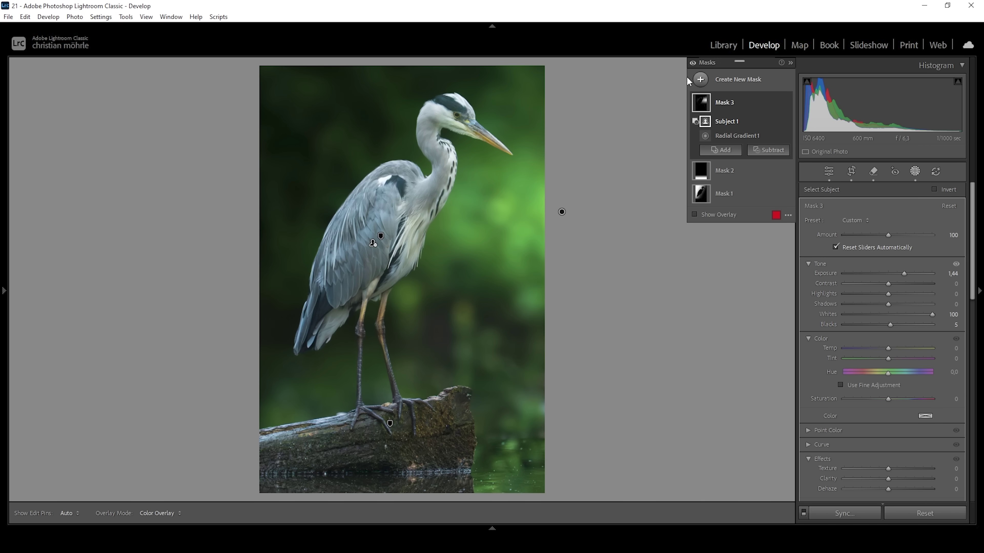
Create a Select Subject mask of the heron with Blacks -5, Clarity 7, Texture 5, Saturation 3
left_click(700, 79)
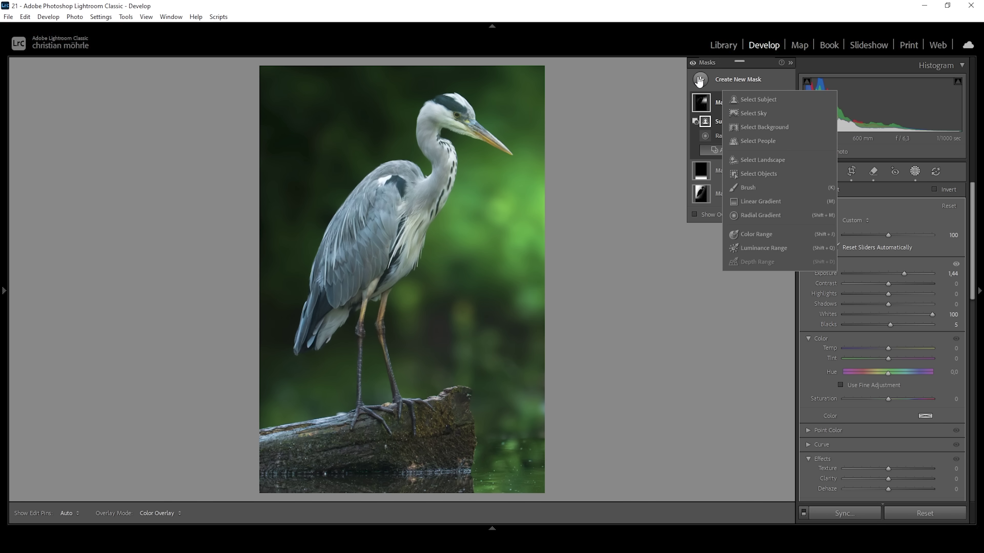
left_click(778, 99)
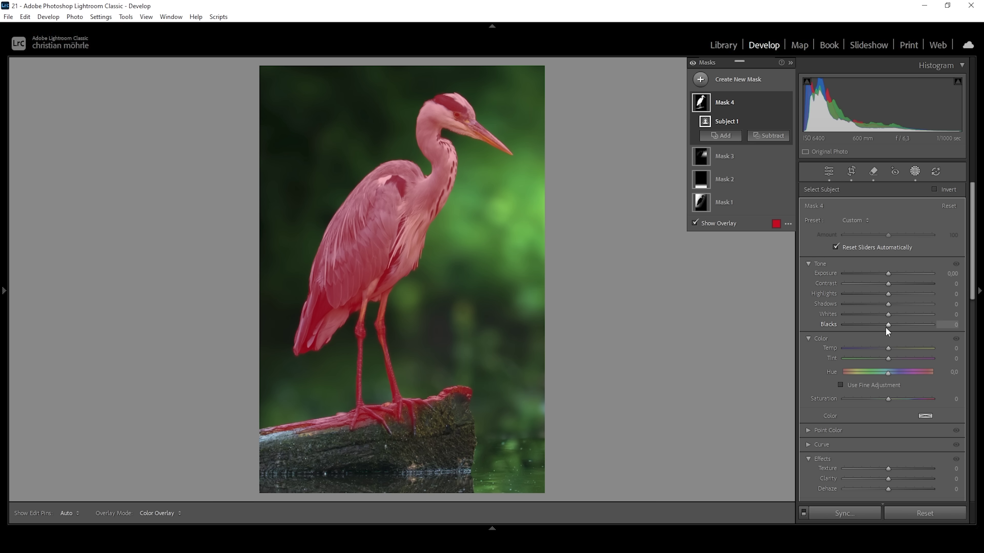
left_click_drag(886, 325, 884, 326)
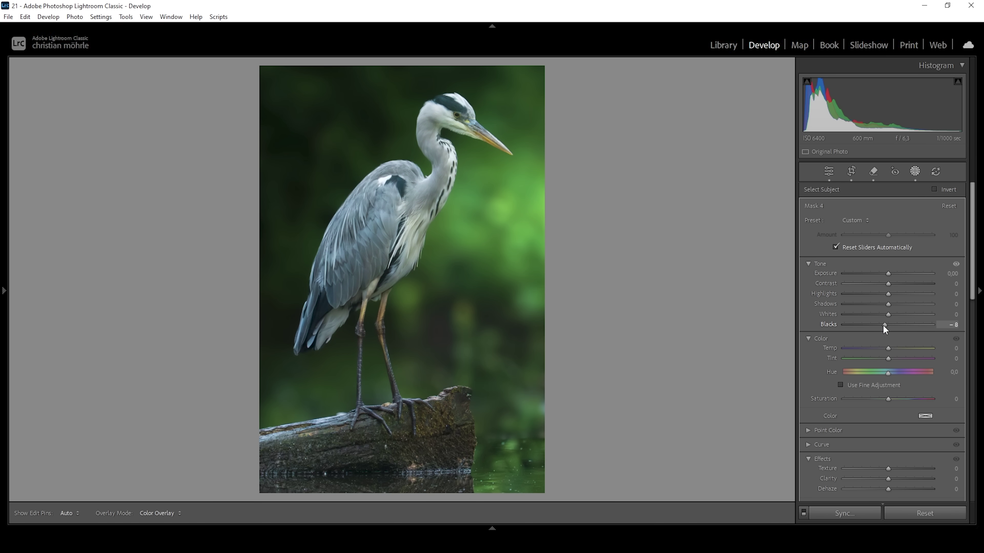
left_click_drag(883, 324, 885, 324)
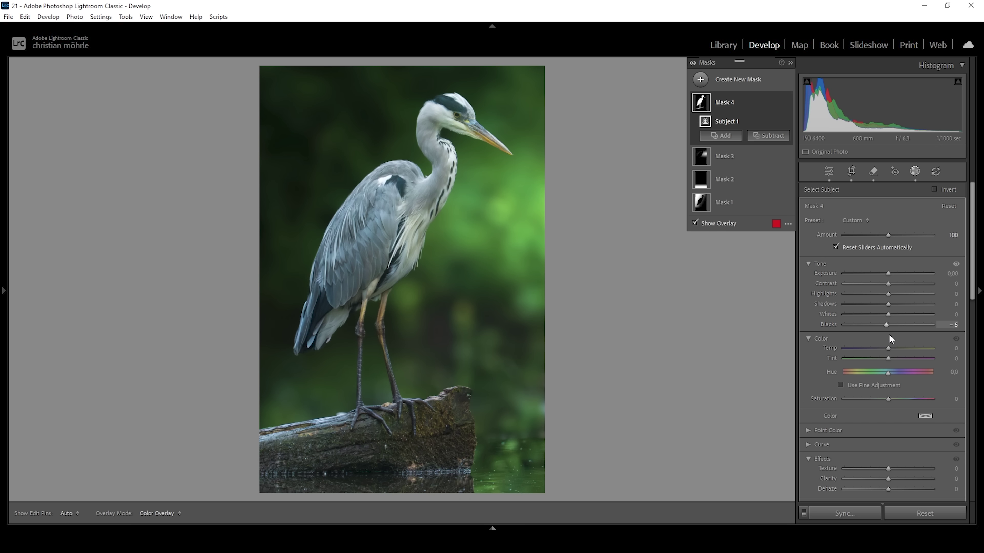
left_click_drag(888, 479, 889, 479)
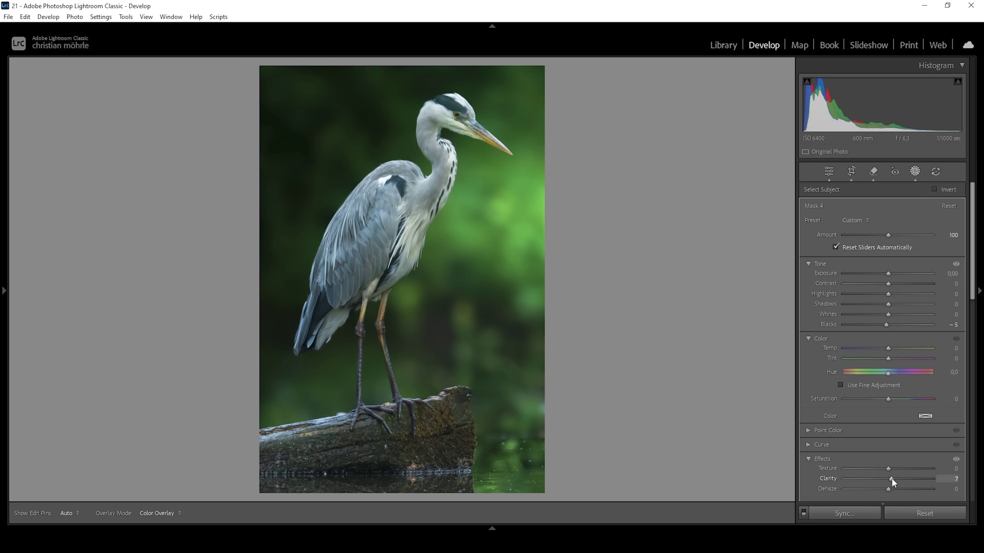
left_click_drag(891, 479, 888, 468)
left_click_drag(890, 468, 890, 468)
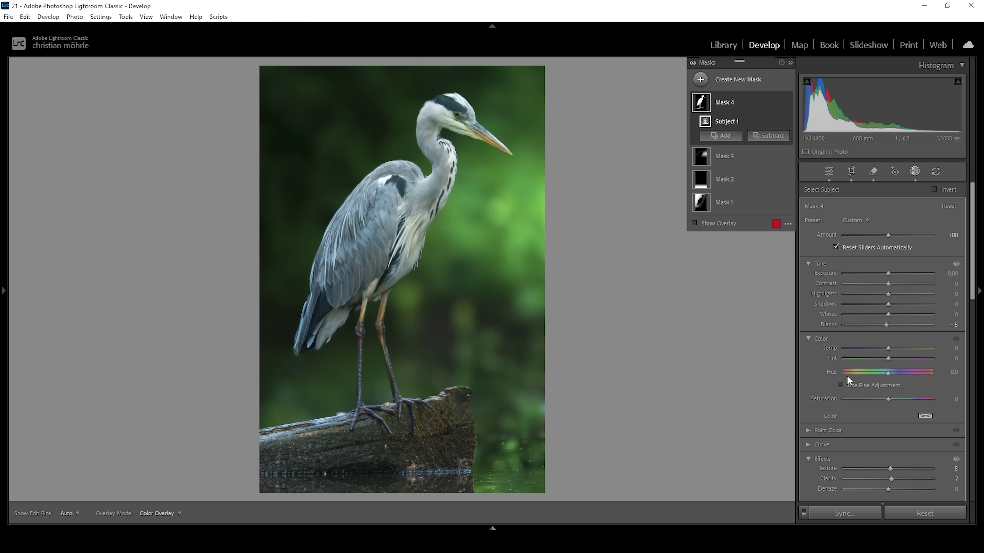
left_click_drag(890, 398, 894, 398)
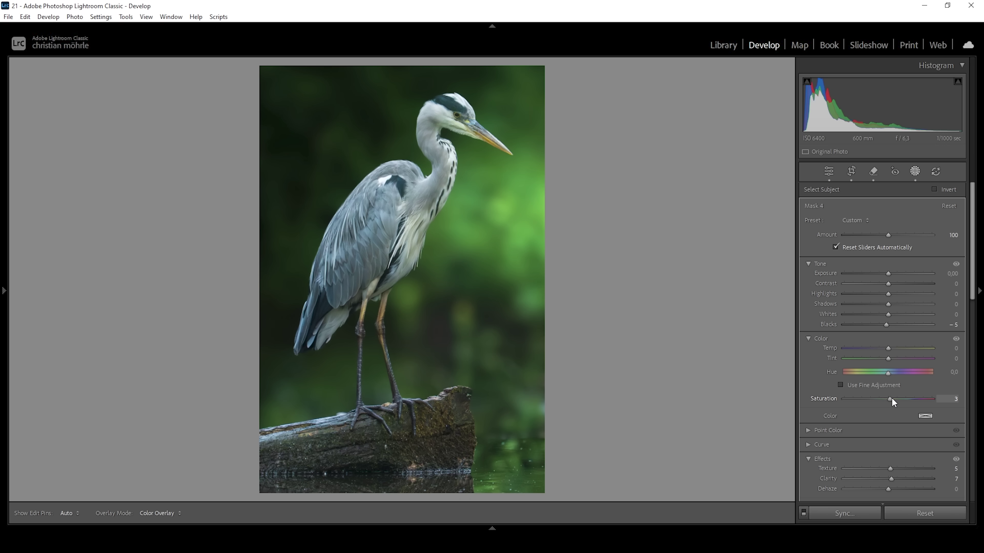
left_click_drag(891, 397, 892, 397)
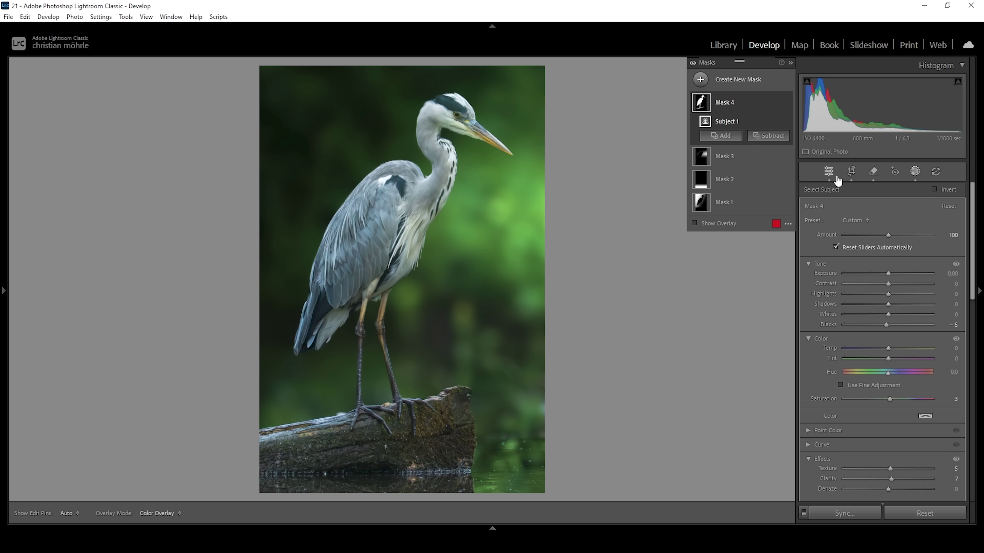
Zoom to 1:1 on the heron's head with masking reopened
left_click(828, 171)
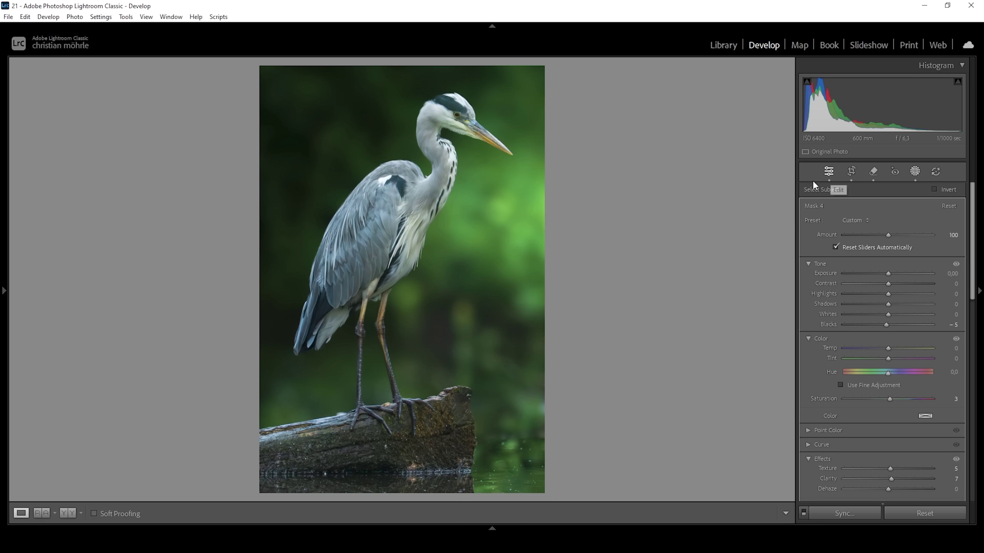
left_click(459, 117)
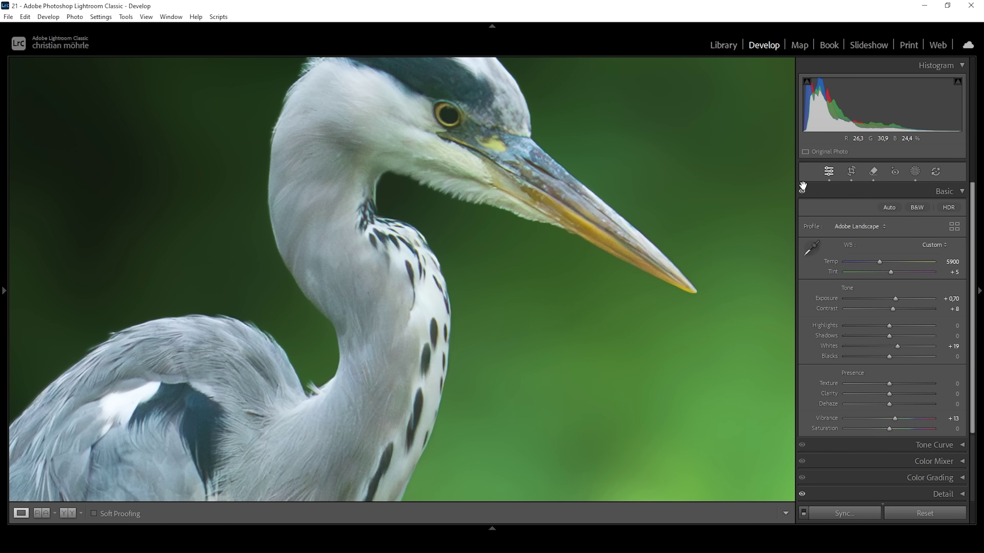
left_click(914, 171)
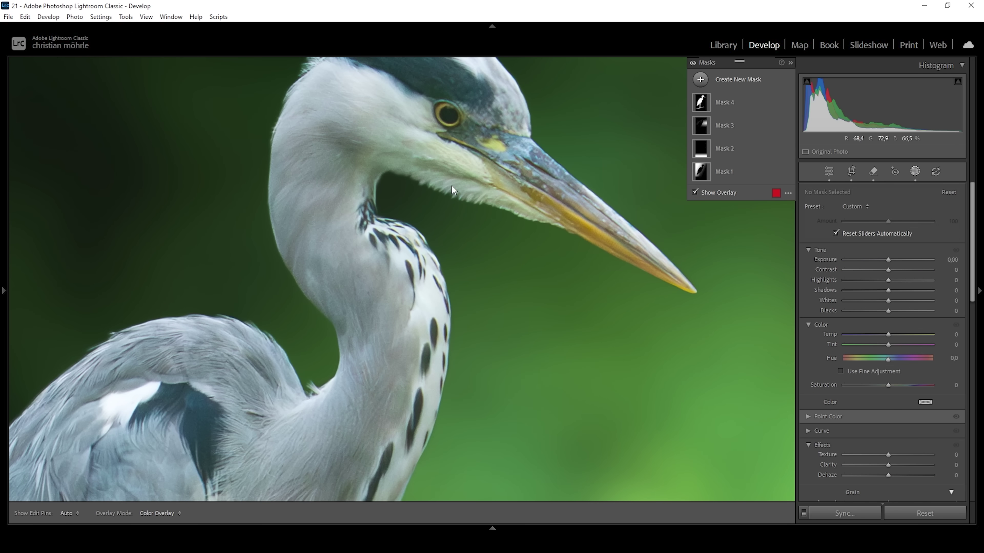
Paint a brush mask with Feather 0 and Size 6 over the heron's eye
left_click(700, 80)
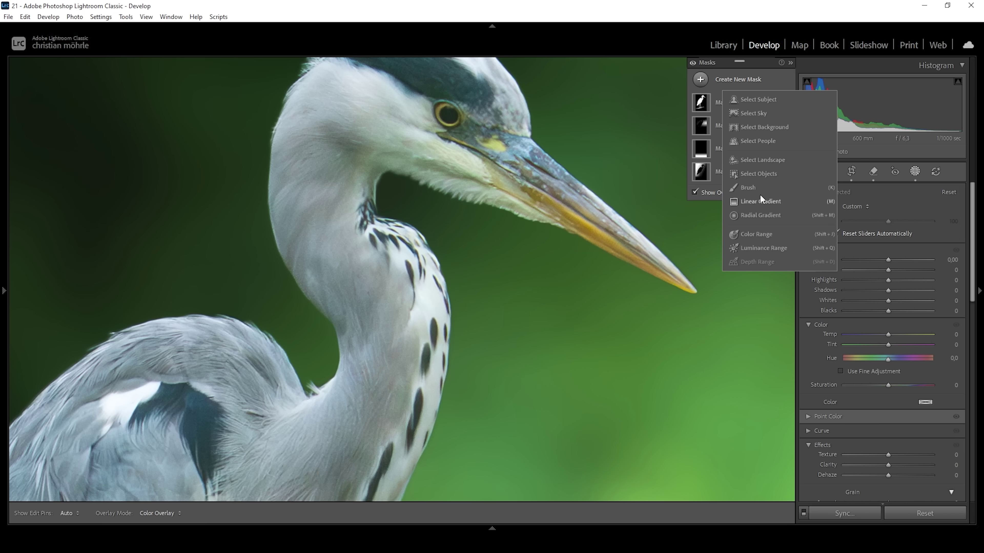
left_click(749, 187)
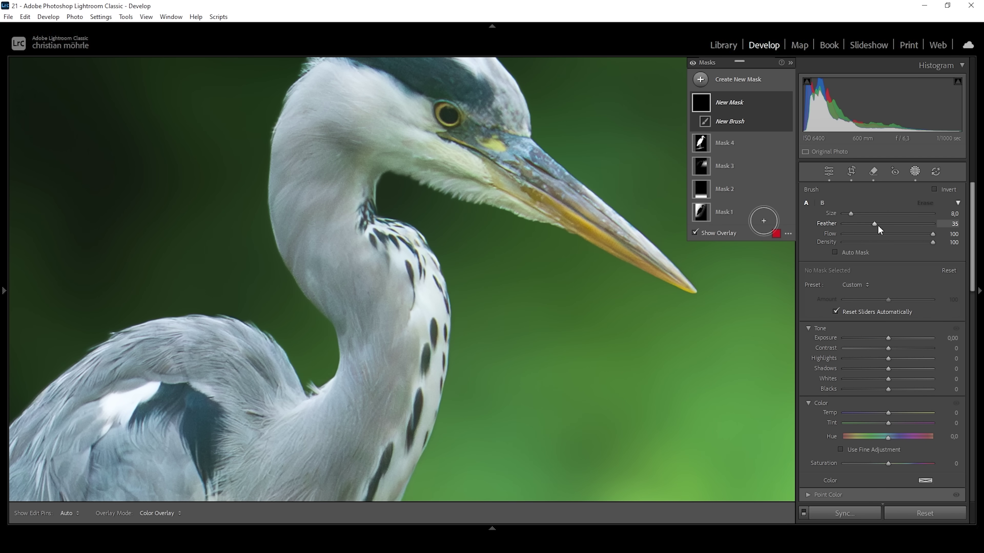
left_click_drag(874, 227, 835, 223)
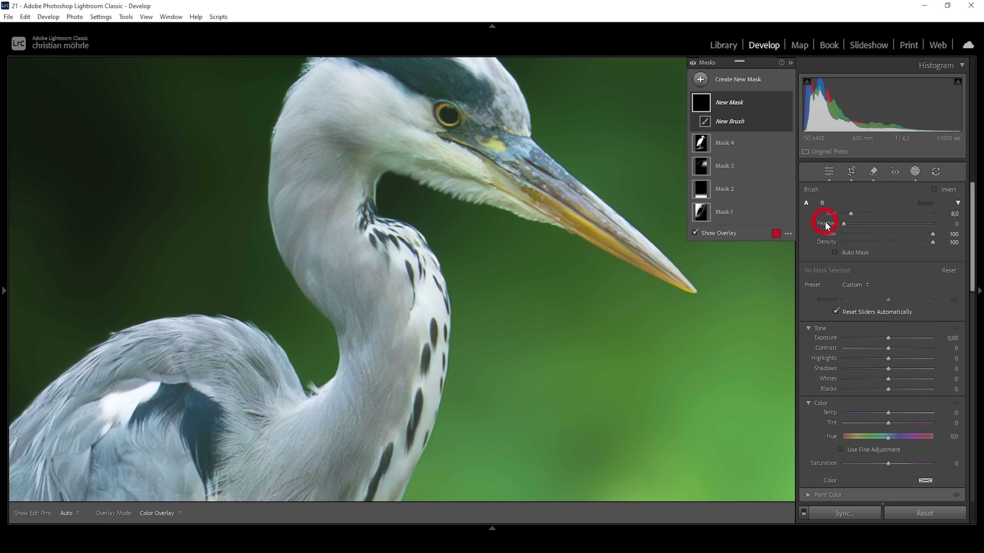
scroll(459, 122, "down", 2)
key("h")
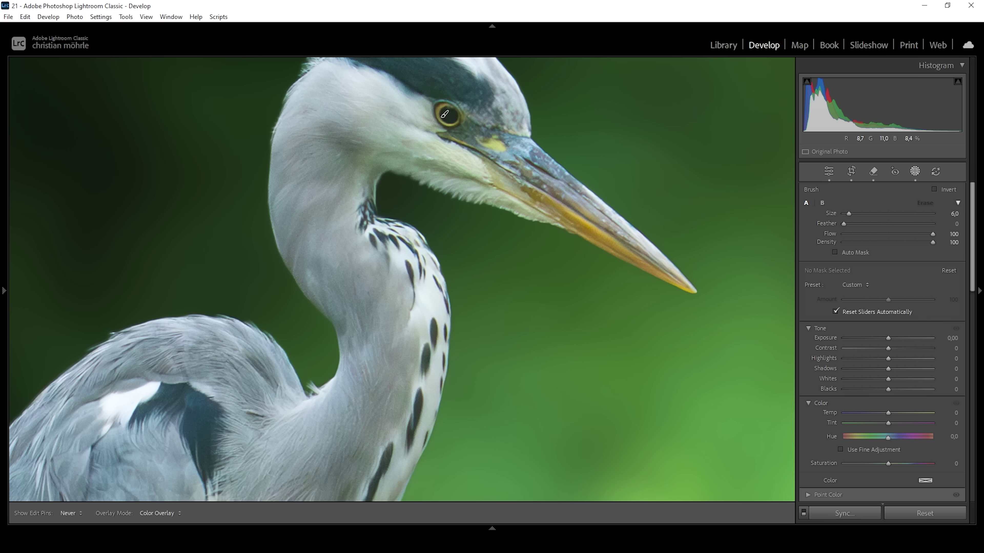
left_click_drag(444, 113, 449, 117)
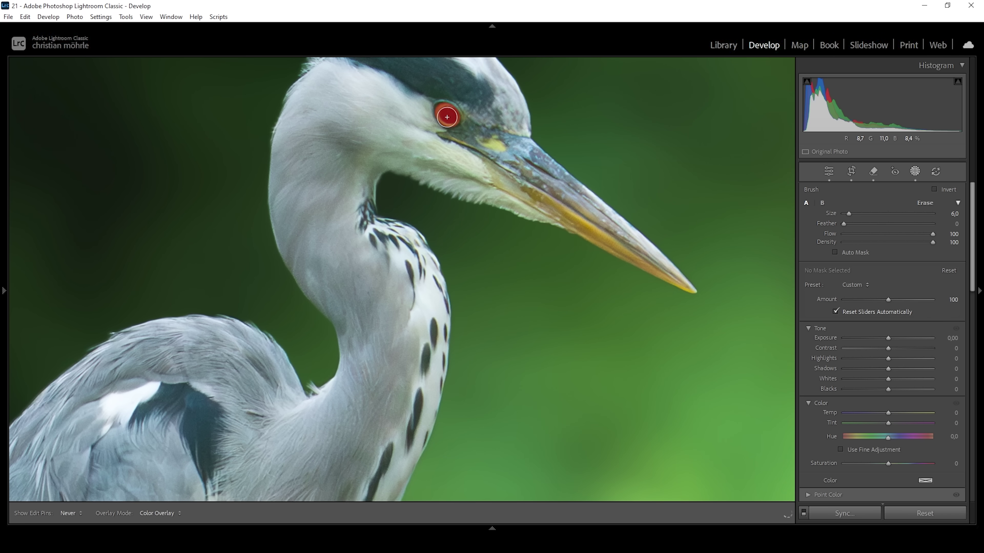
key("h")
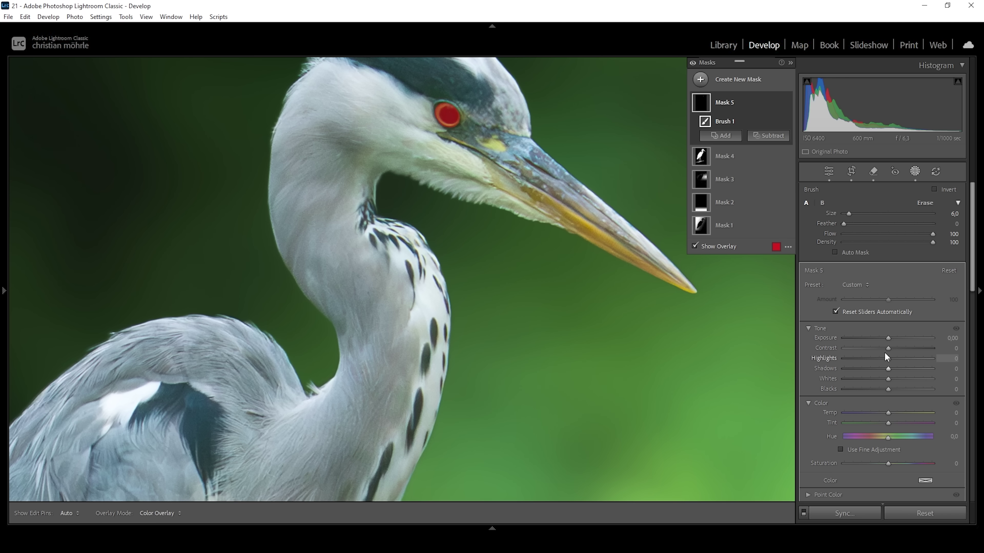
Raise the eye mask's Contrast to 73, Whites to 53 and Clarity to 57
left_click_drag(888, 348, 922, 350)
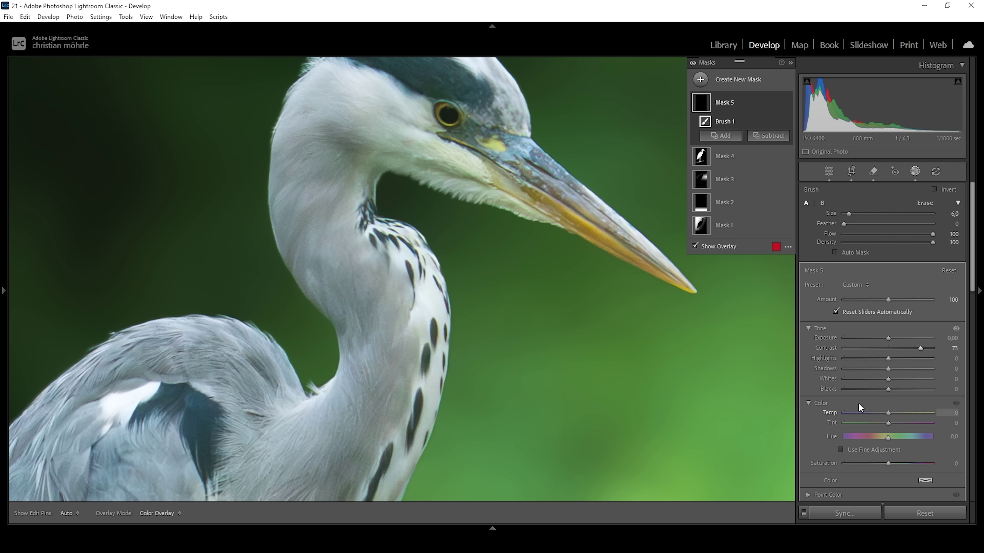
left_click_drag(891, 380, 914, 378)
scroll(896, 471, "down", 4)
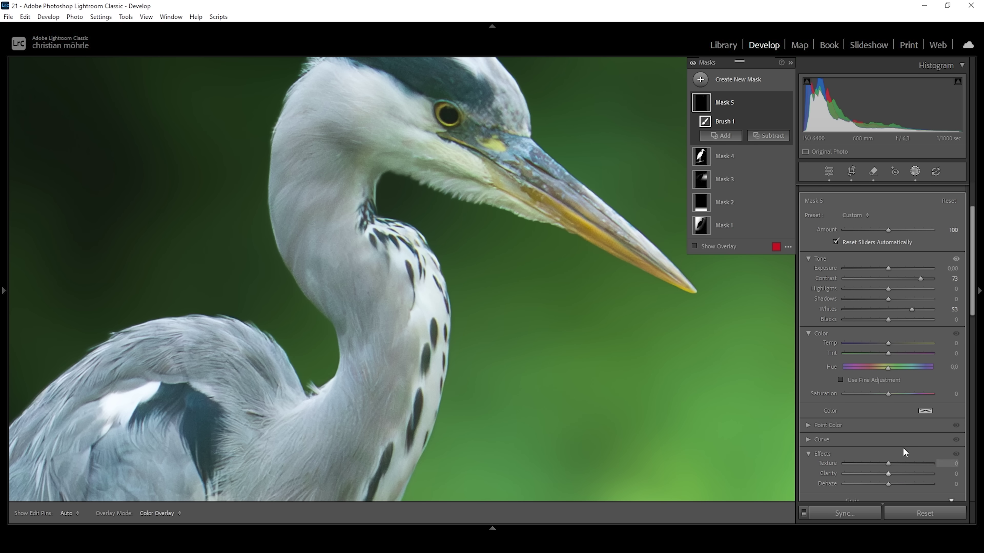
left_click_drag(891, 404, 920, 404)
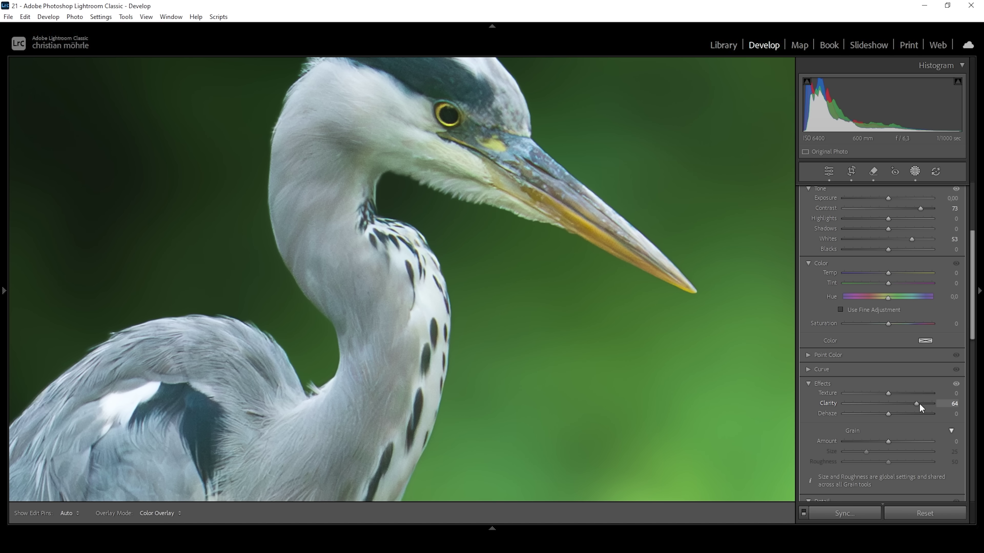
left_click_drag(919, 403, 916, 403)
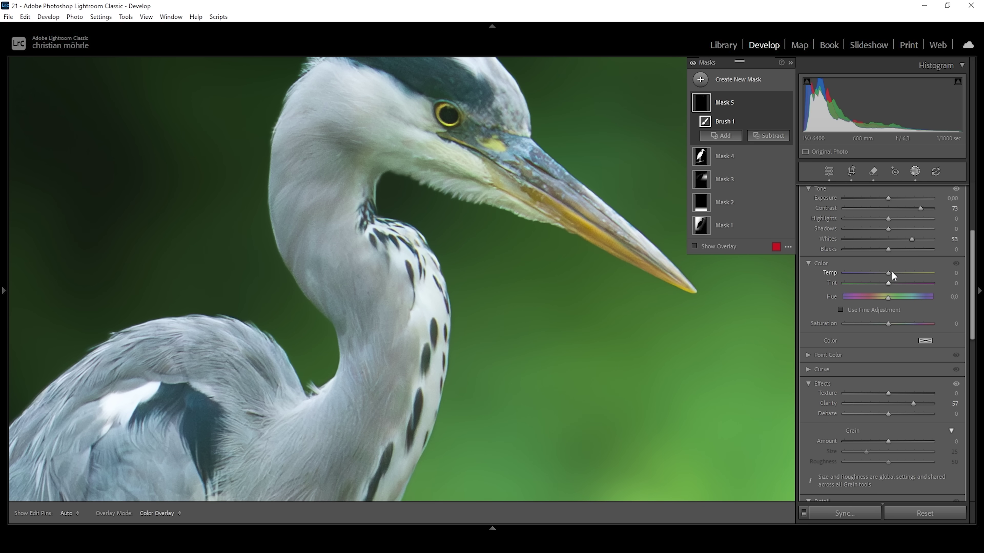
Set the eye mask's Temp to 13 and Saturation to 27, then exit masking
left_click_drag(889, 273, 896, 273)
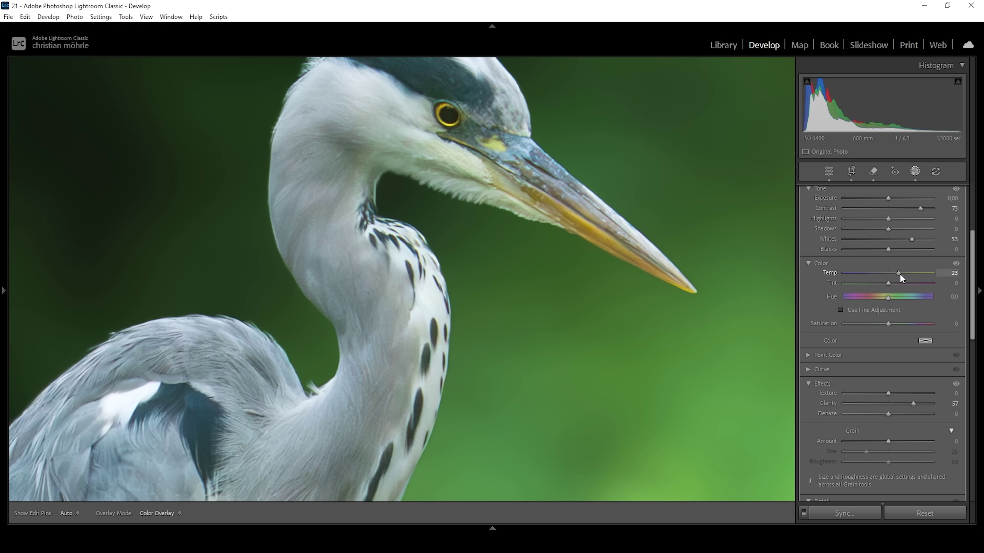
left_click_drag(899, 274, 894, 273)
left_click_drag(898, 323, 900, 324)
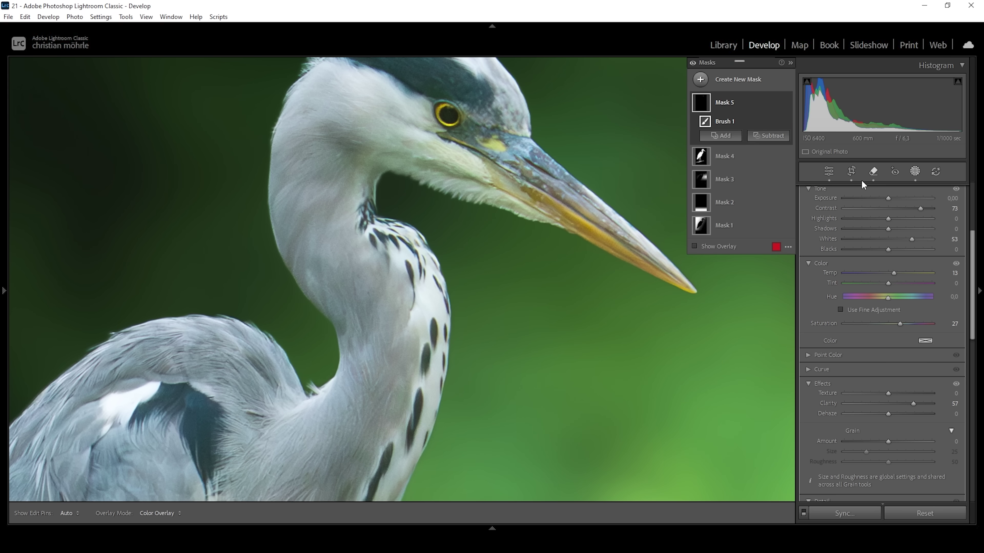
left_click(828, 171)
Fit the photo in view and create a Select Subject mask of the heron
left_click(613, 150)
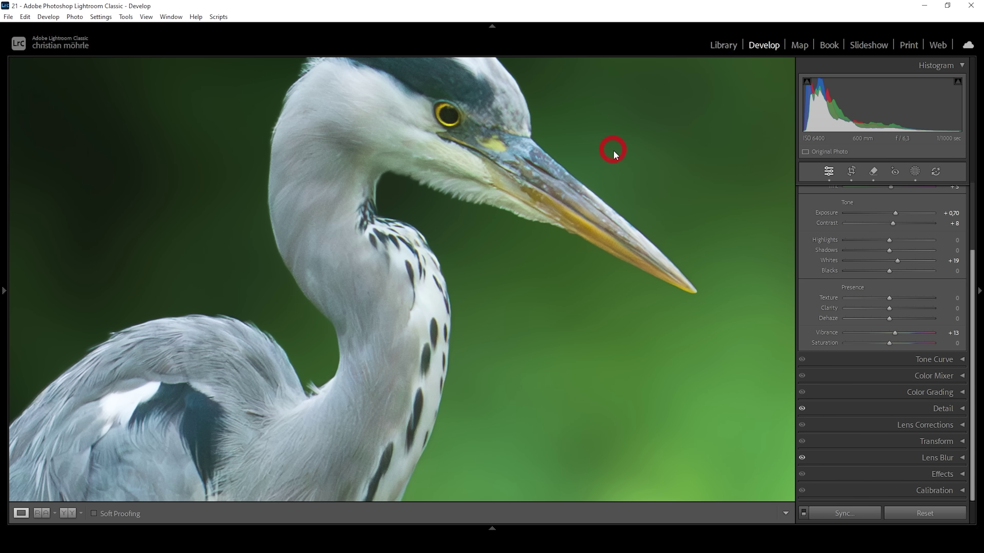
left_click(915, 171)
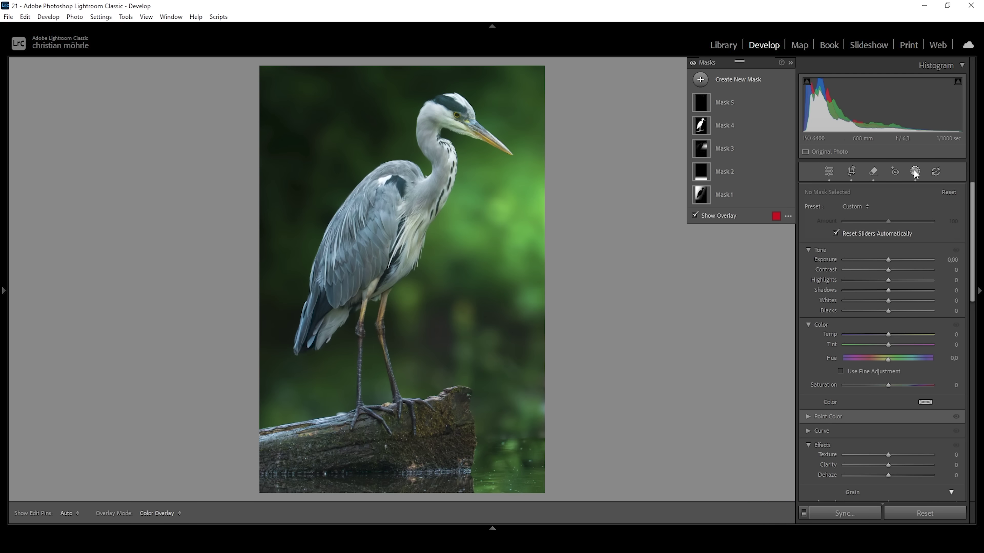
left_click(700, 80)
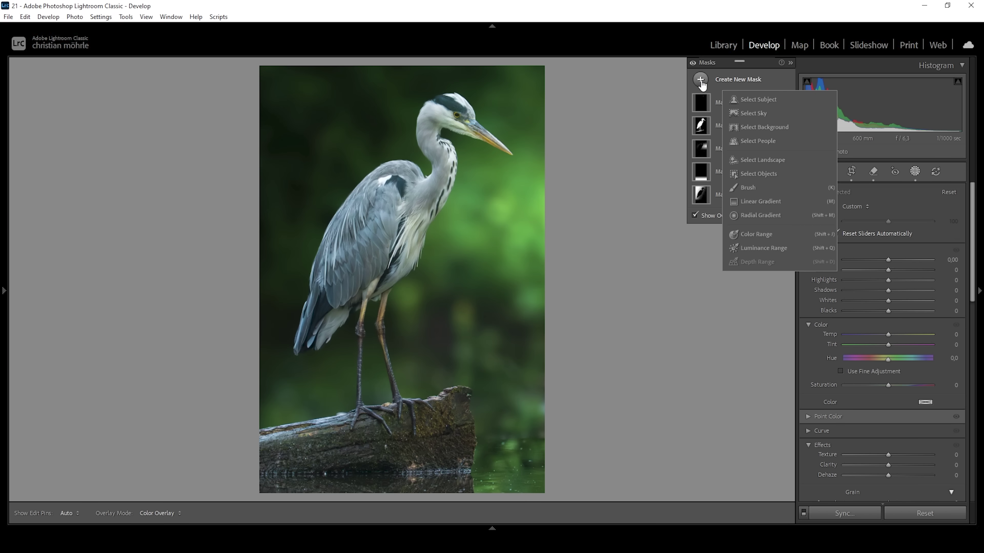
left_click(760, 97)
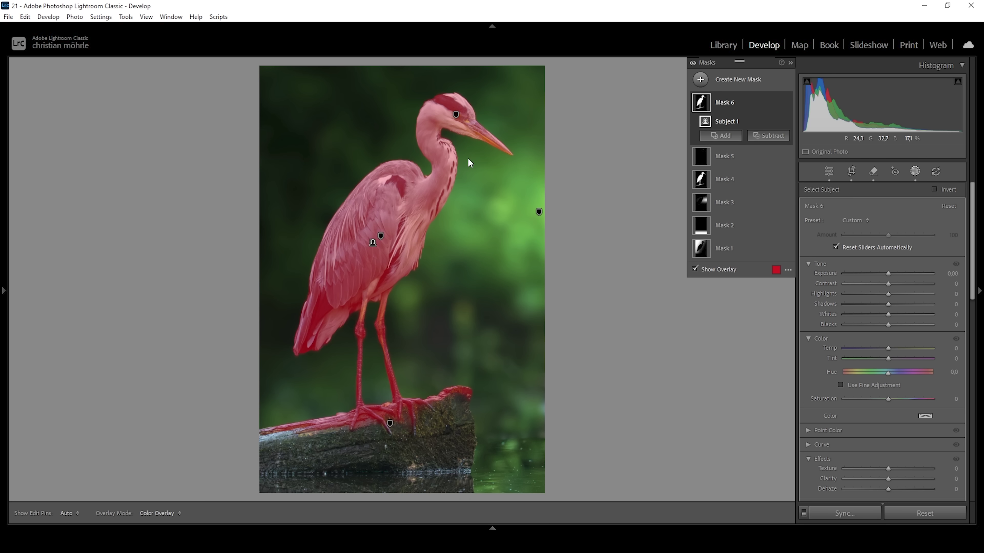
Intersect Mask 6 with a radial gradient positioned over the heron's head and neck
mouse_move(772, 104)
left_click(775, 103)
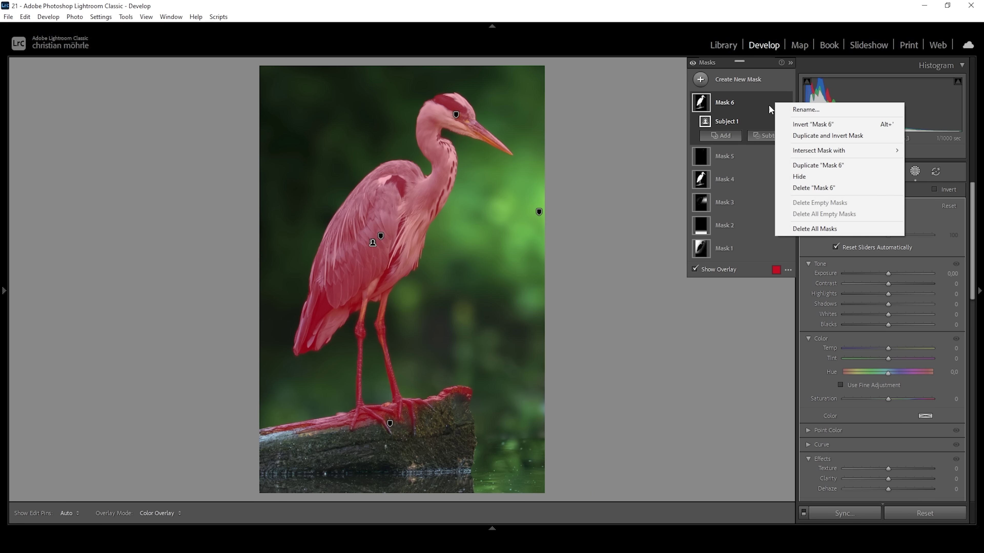
mouse_move(818, 151)
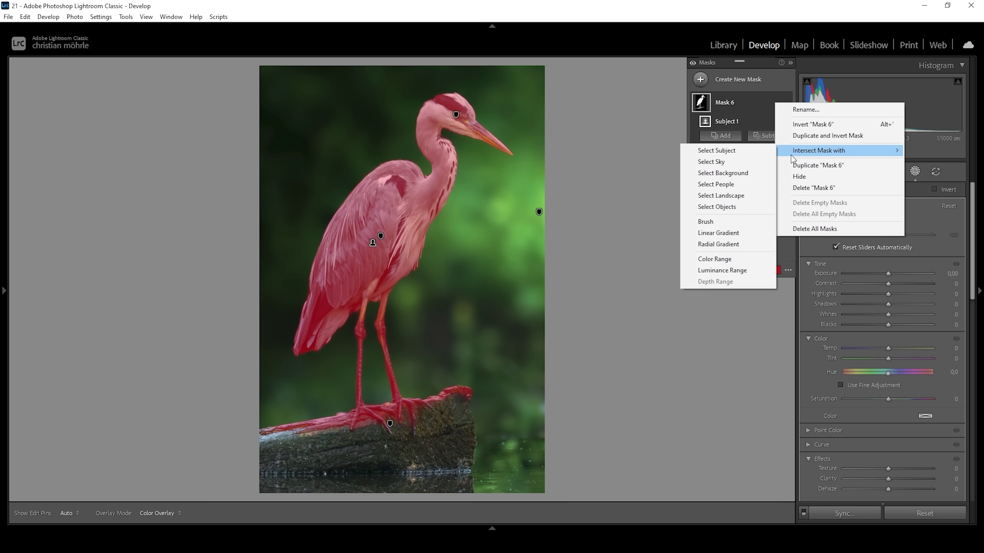
left_click(713, 244)
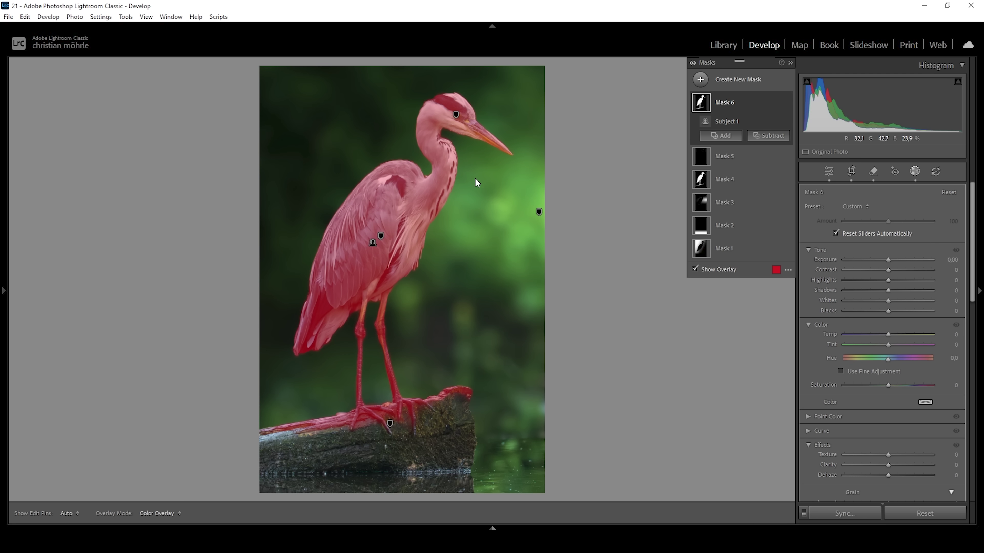
left_click_drag(475, 178, 538, 274)
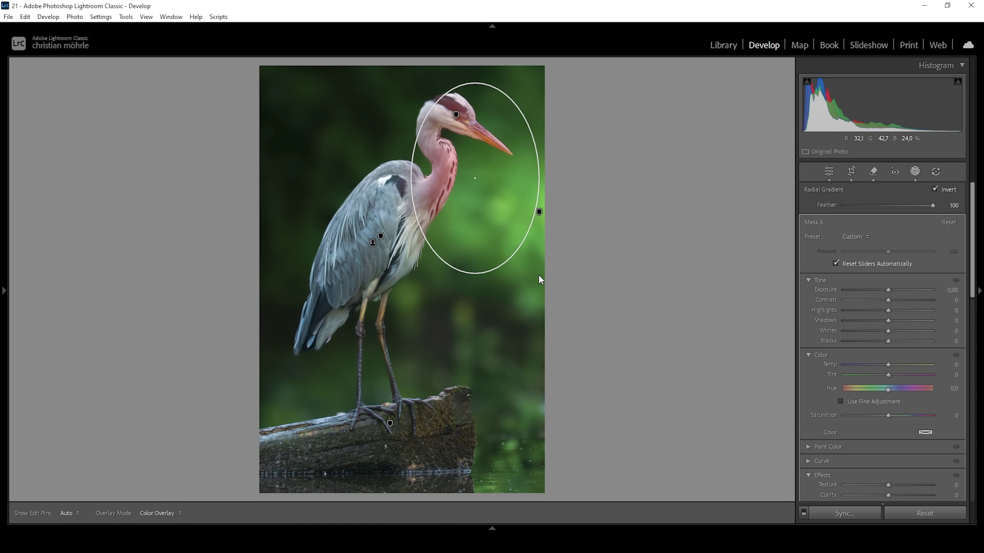
left_click_drag(450, 273, 440, 271)
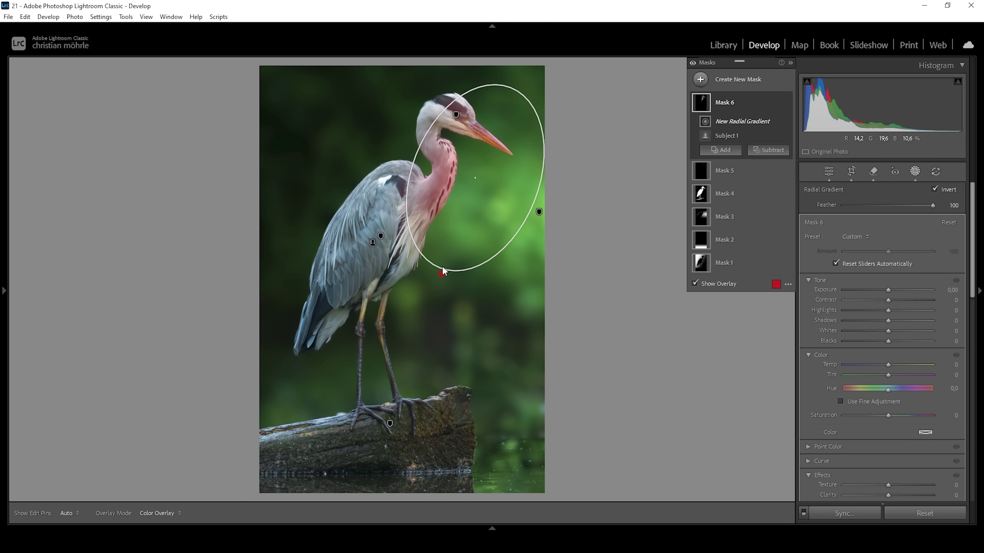
left_click_drag(491, 171, 479, 131)
left_click(536, 170)
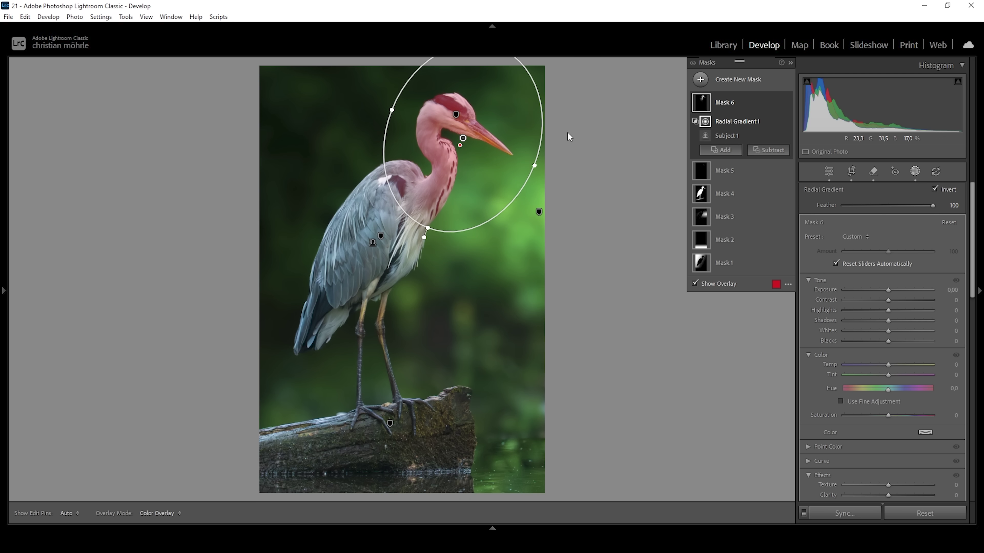
Set the head mask to Contrast +6, Whites +20, Blacks -24, compare, and exit masking
left_click_drag(893, 300, 891, 300)
mouse_move(888, 341)
left_mouse_down()
mouse_move(876, 338)
mouse_move(898, 329)
left_mouse_up()
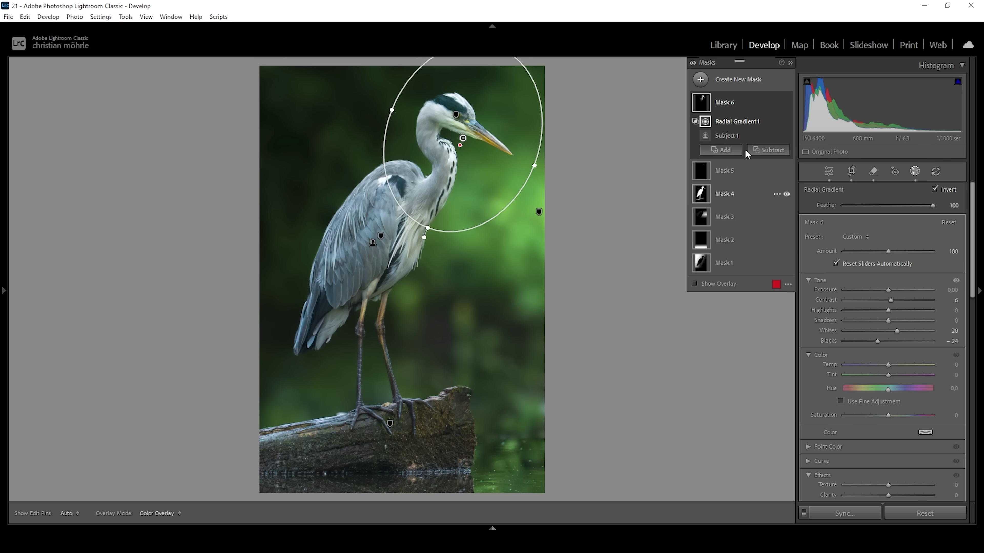
left_click(692, 63)
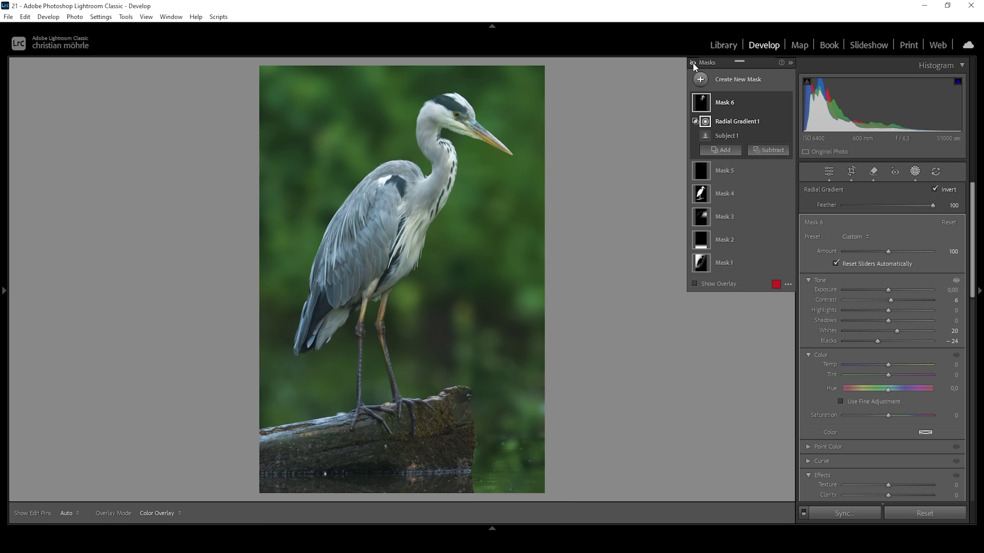
left_click(692, 63)
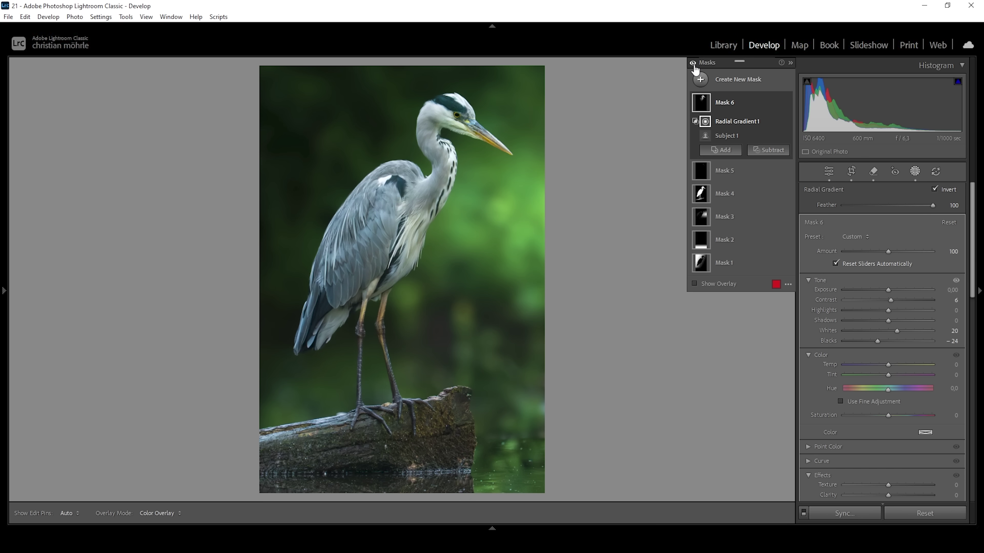
left_click(831, 176)
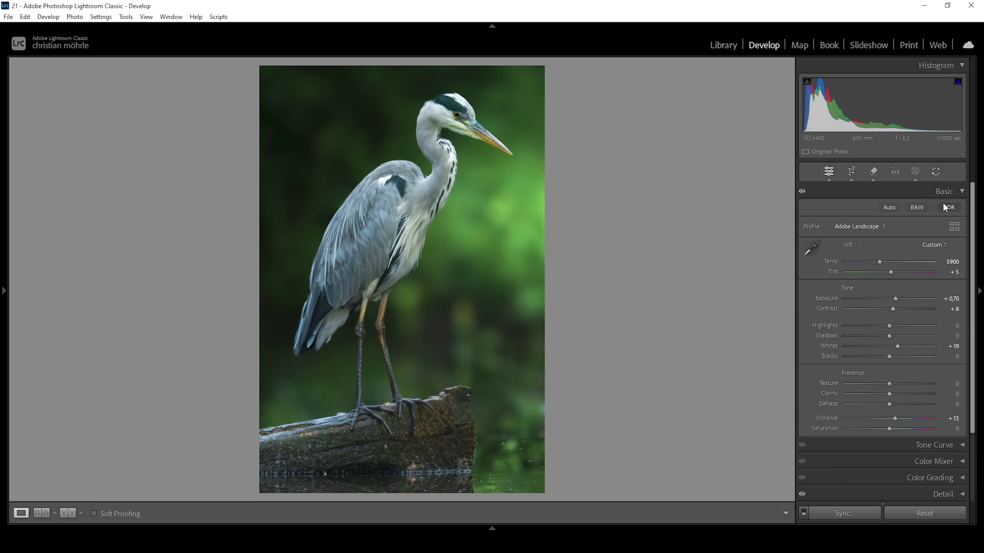
In the Color Mixer HSL Hue view, set Orange hue to -21 and Yellow to -18
left_click(954, 192)
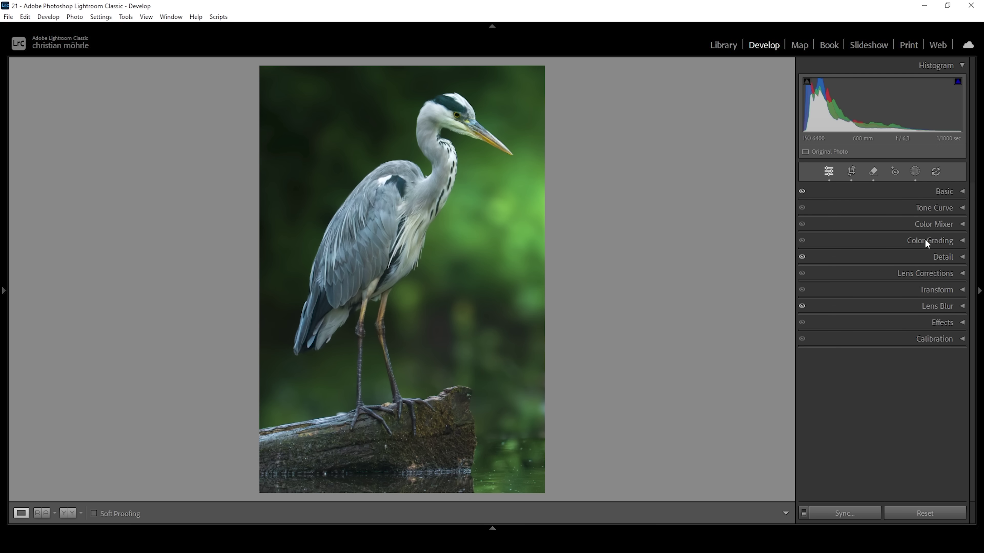
left_click(924, 223)
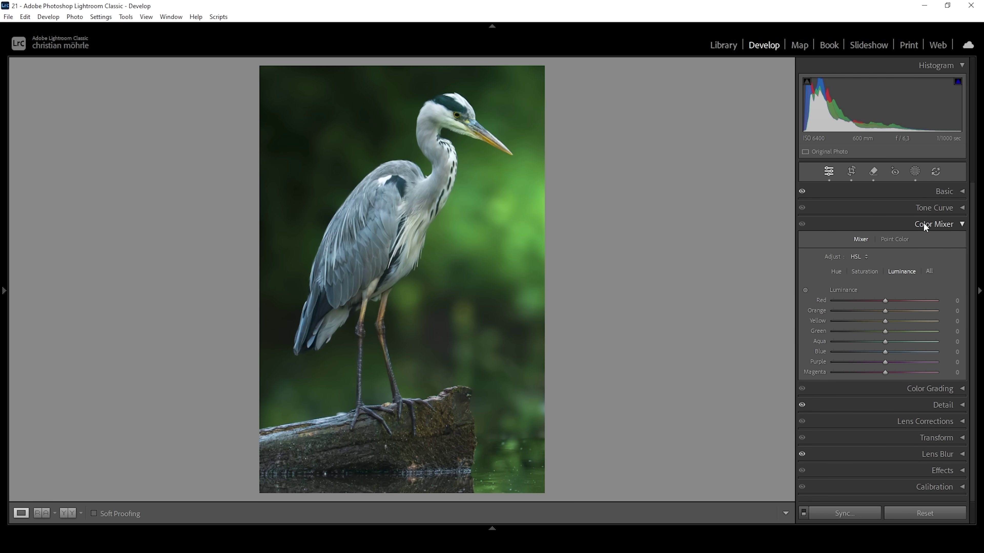
left_click(836, 272)
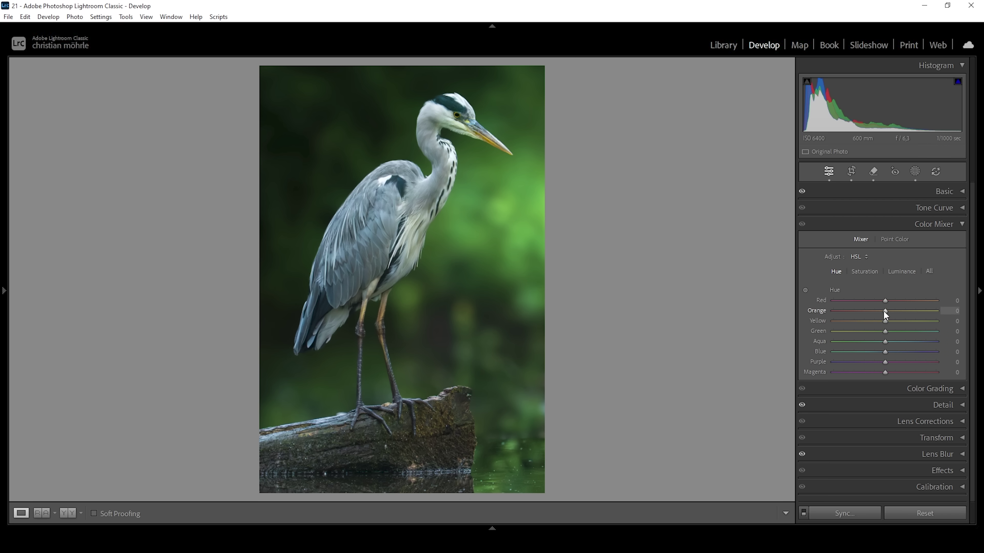
left_click_drag(884, 311, 877, 312)
left_click_drag(874, 313, 873, 313)
left_click_drag(885, 321, 875, 321)
Boost Yellow saturation to +38 and Green to +12, and lower Aqua to -21
left_click(863, 272)
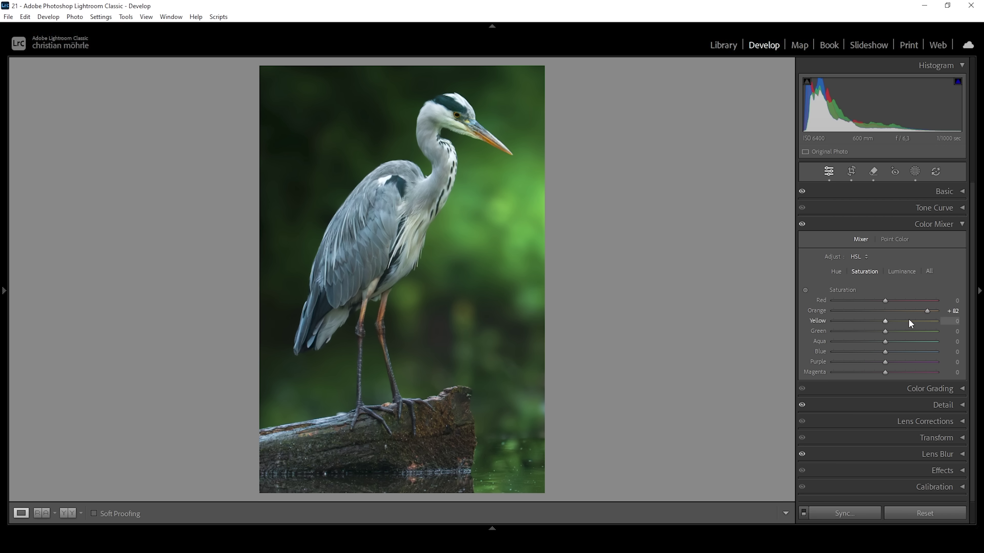
left_click_drag(885, 321, 907, 322)
left_click_drag(889, 331, 896, 331)
mouse_move(883, 343)
left_mouse_down()
mouse_move(857, 342)
mouse_move(880, 352)
mouse_move(870, 352)
left_mouse_up()
left_click(939, 223)
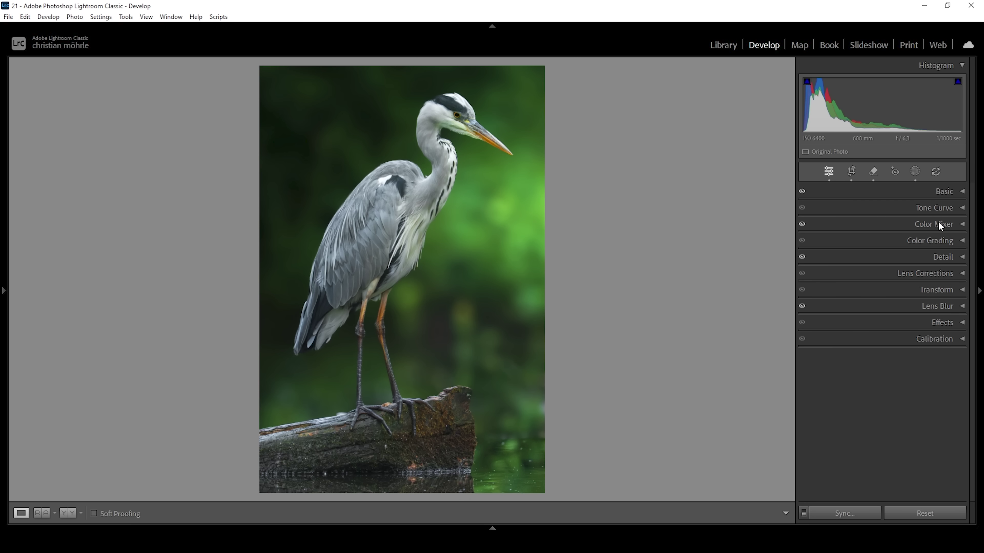
In the Calibration panel, drag Blue Primary Hue down to -12
left_click(885, 341)
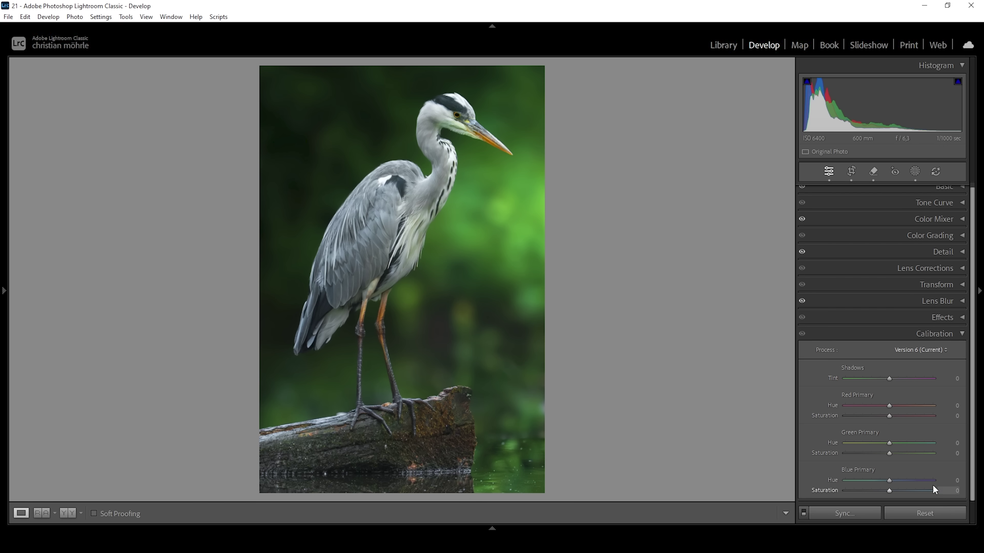
left_click_drag(889, 480, 882, 479)
left_click(950, 335)
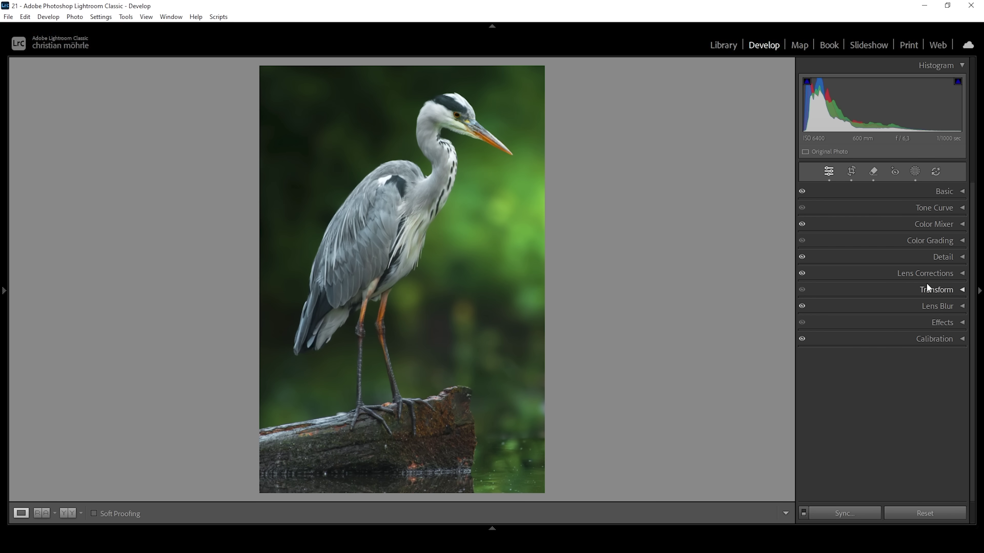
Set Detail sharpening to Radius 0.5, Detail 100, Masking 73 and Amount 93
left_click(955, 258)
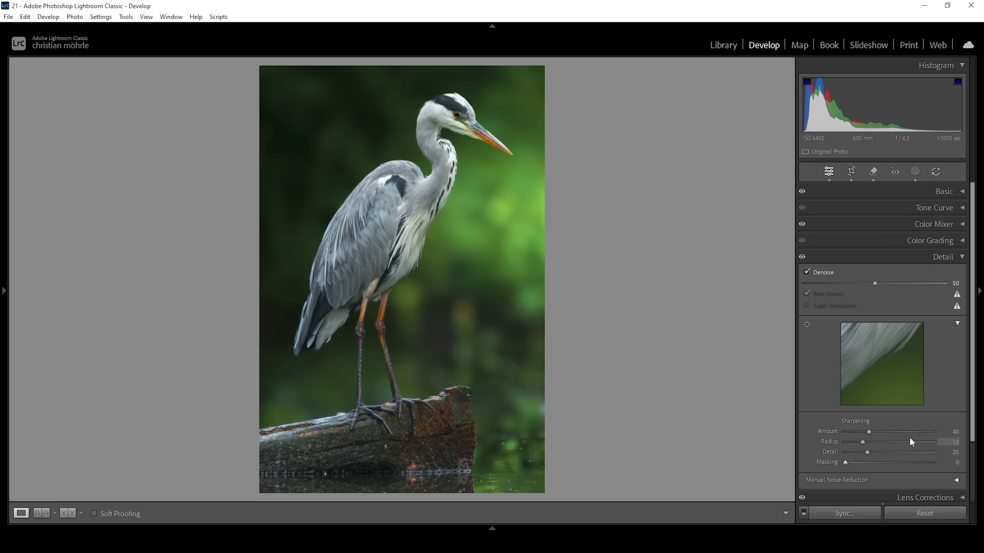
left_click_drag(862, 442, 949, 458)
left_click_drag(844, 463, 909, 463)
left_click_drag(868, 431, 899, 431)
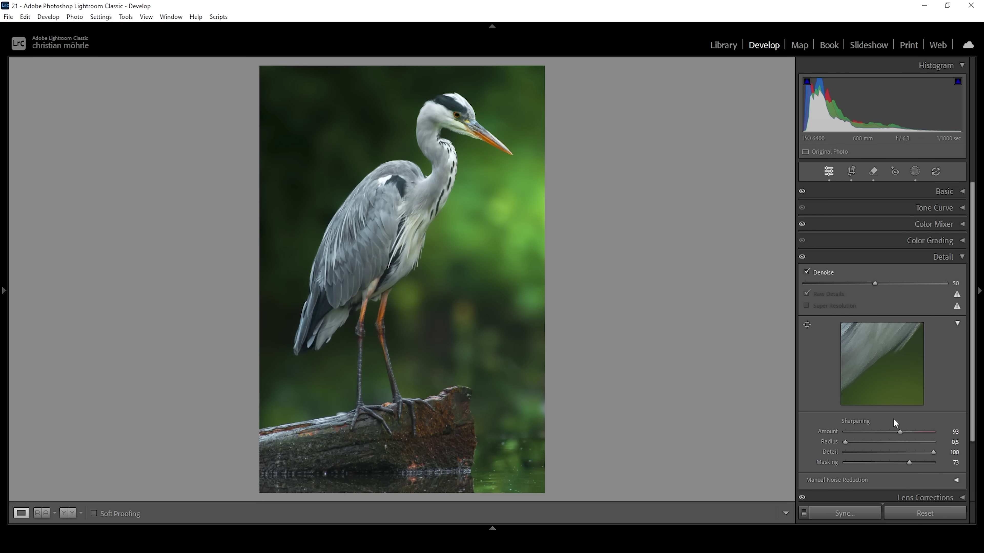